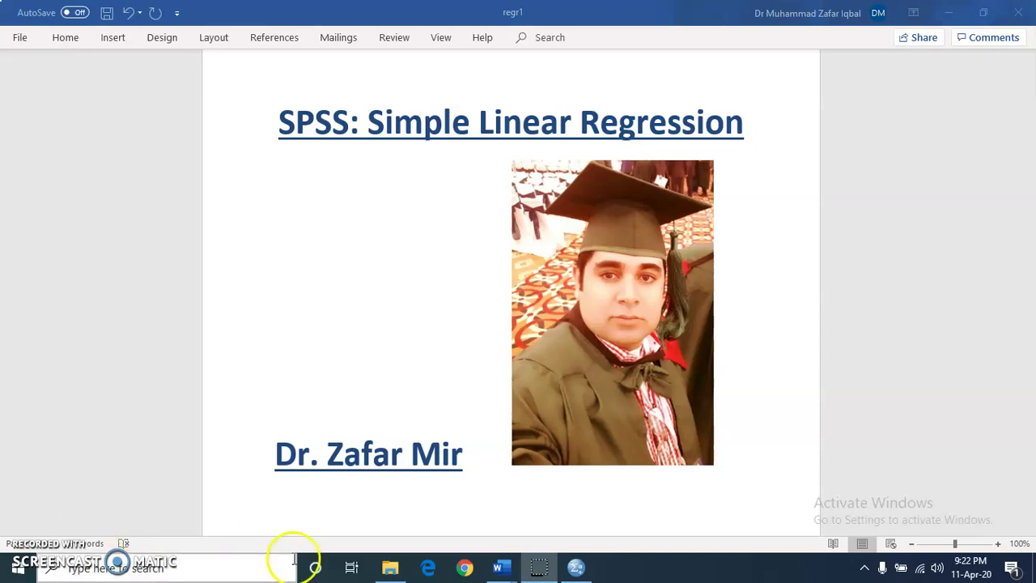
Read through the regr1 document to the purpose of regression and the list of alternative names for IV and DV.
click(316, 502)
scroll(318, 501, down, 10)
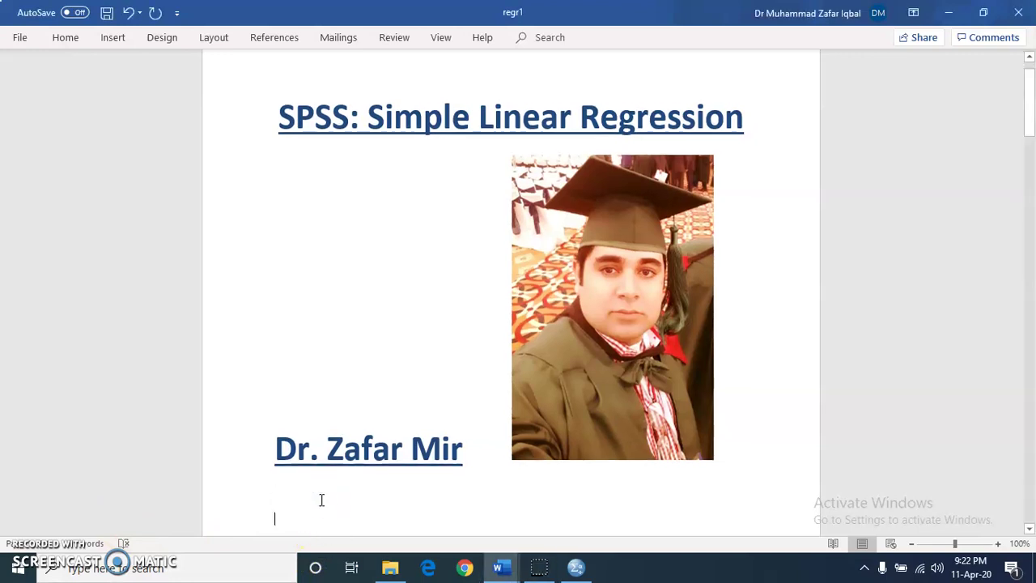
scroll(321, 500, down, 3)
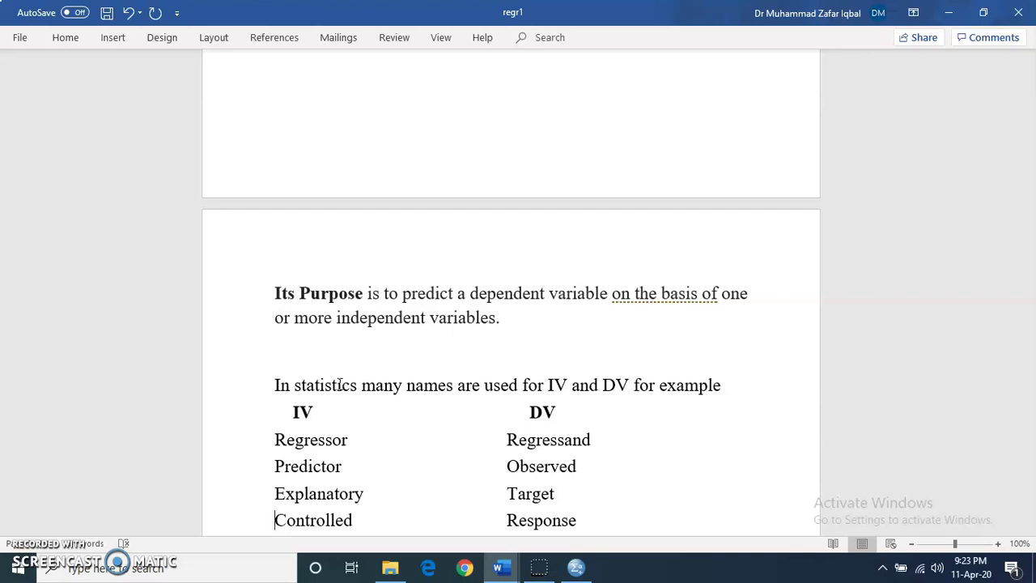
click(345, 417)
key(Down)
key(Down)
key(Down)
key(Down)
key(Down)
key(Down)
key(Down)
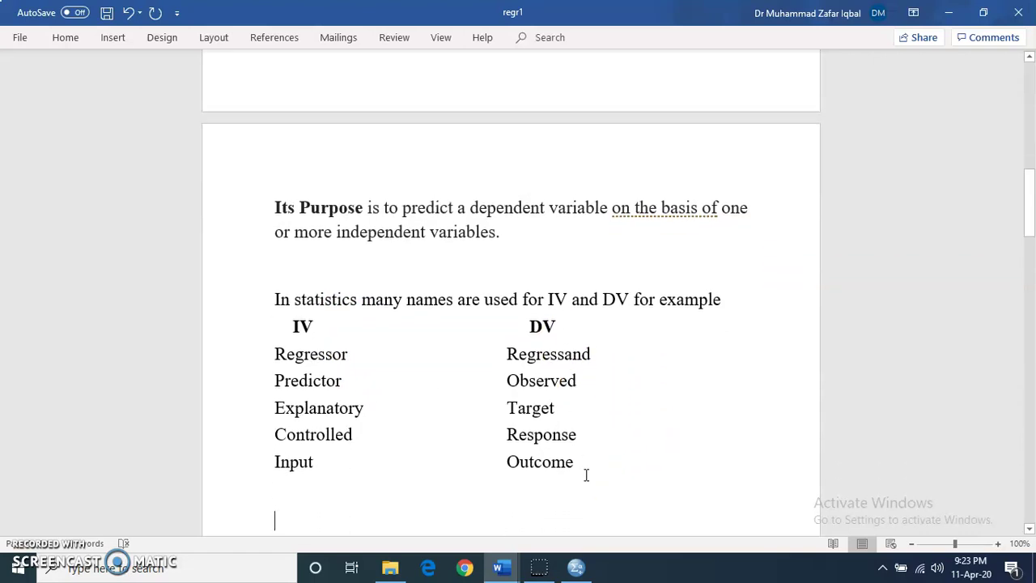
Go through the paired IV and DV names, from Regressor and Regressand to Input and Outcome.
click(454, 429)
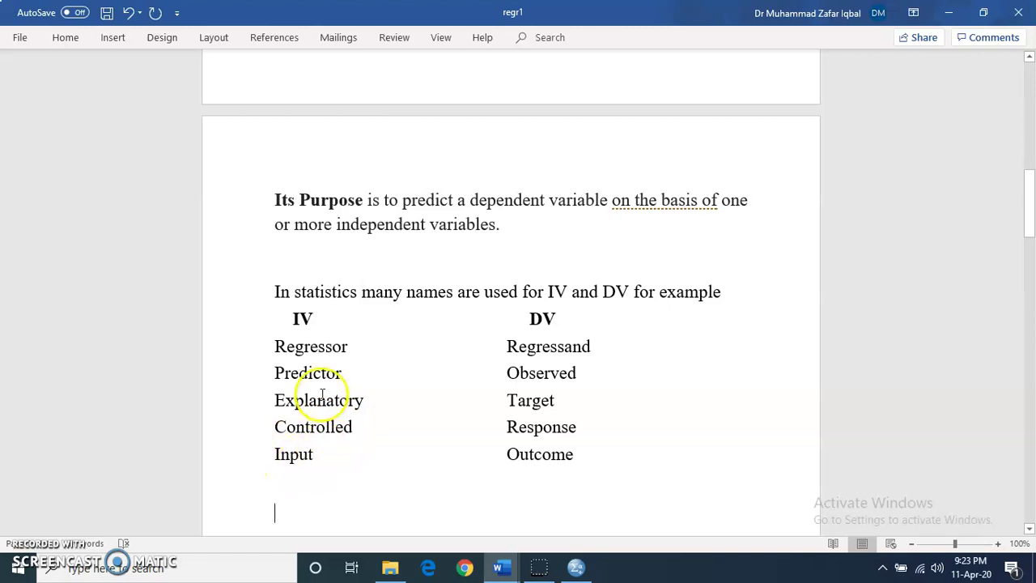
click(506, 346)
drag(506, 345, 537, 363)
click(527, 348)
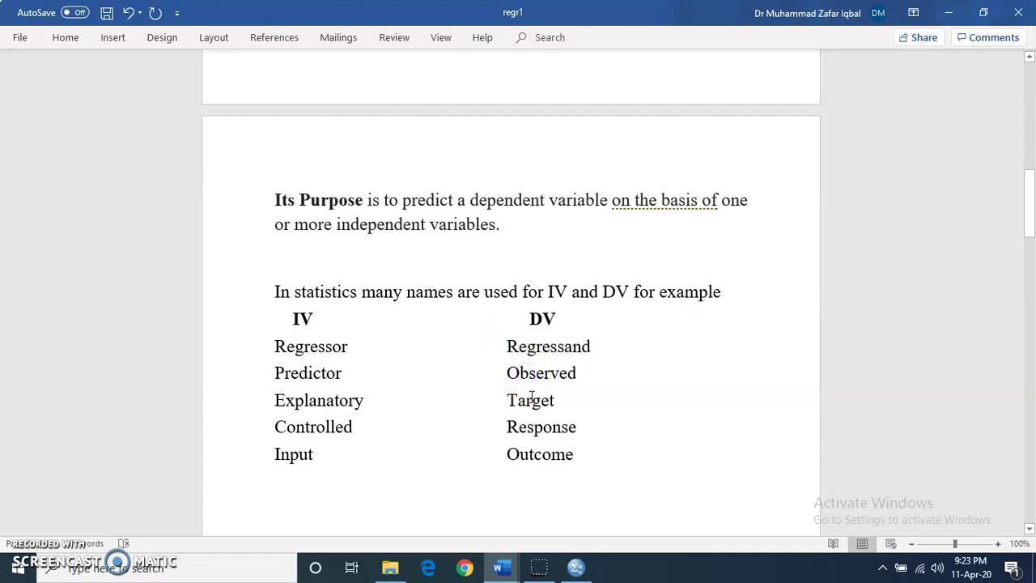
click(530, 373)
Find the table matching variable types to analyses and examine its Simple Linear Regression row.
key(Down)
key(Down)
key(Down)
key(Down)
key(Down)
key(Down)
key(Down)
key(Down)
key(Down)
key(Down)
key(Down)
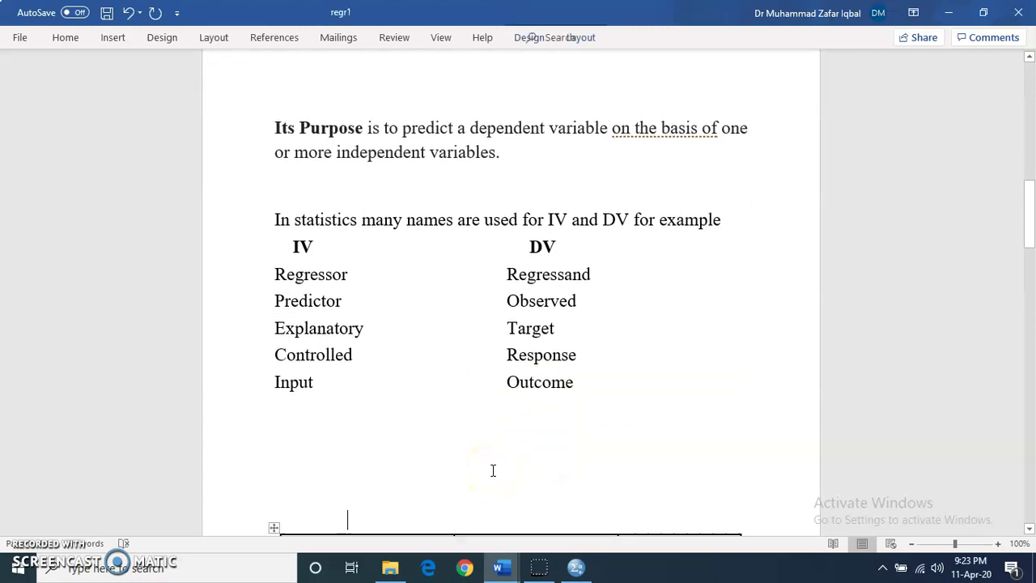
key(Down)
key(Down)
key(Down)
key(Down)
key(Down)
key(Down)
key(Down)
key(Down)
key(Down)
key(Down)
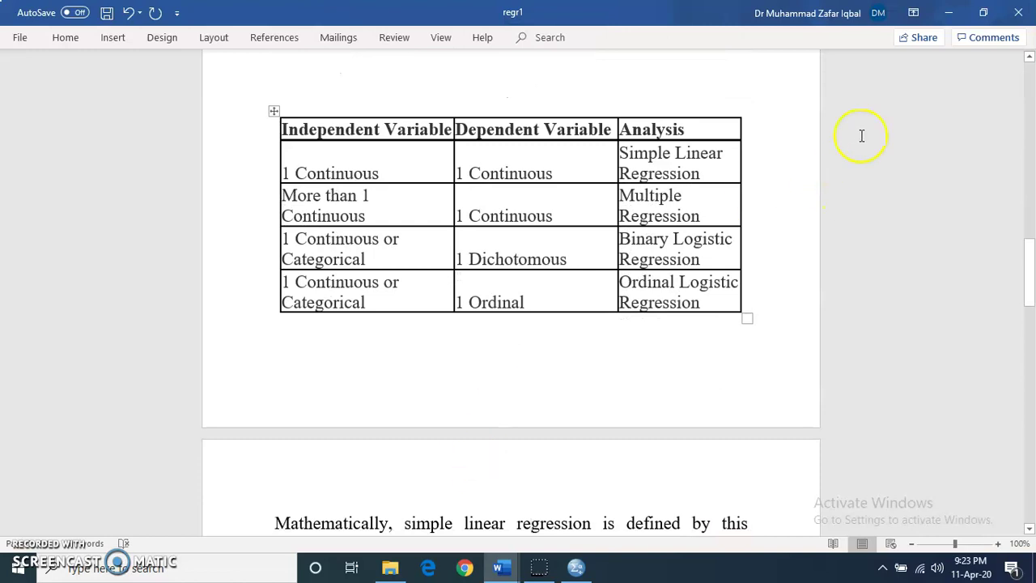
click(1030, 57)
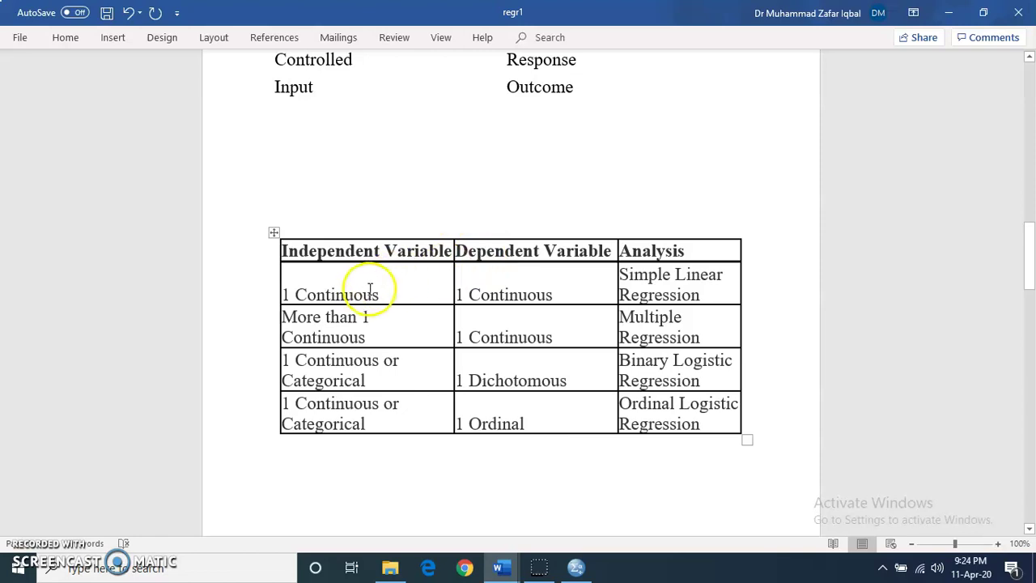
click(321, 292)
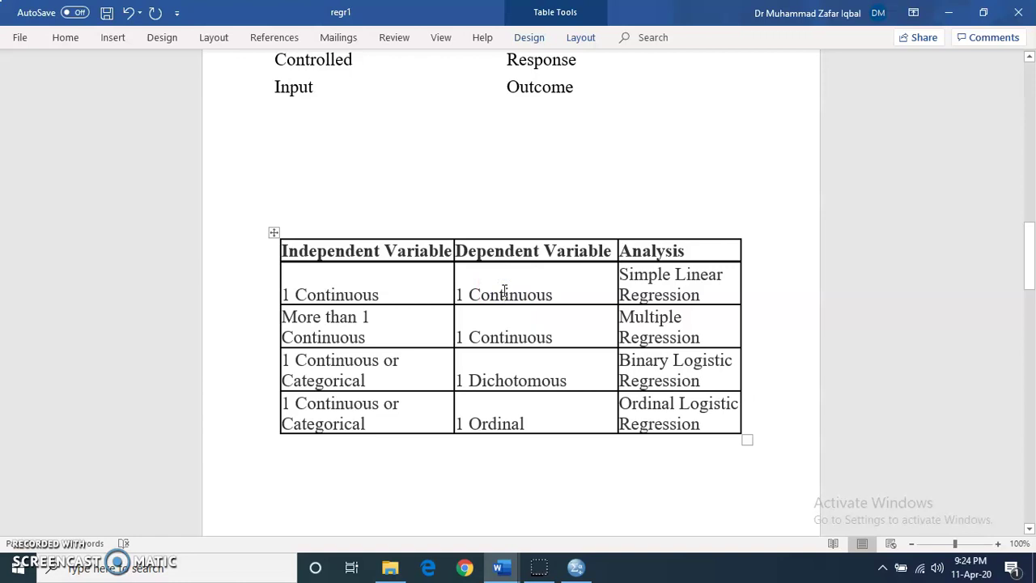
click(552, 294)
drag(535, 294, 359, 294)
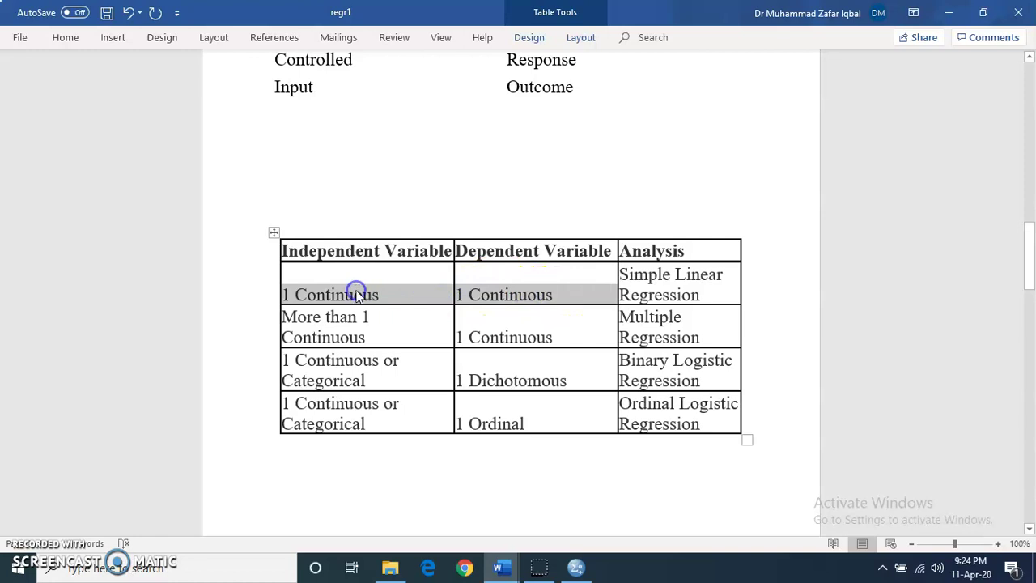
click(662, 293)
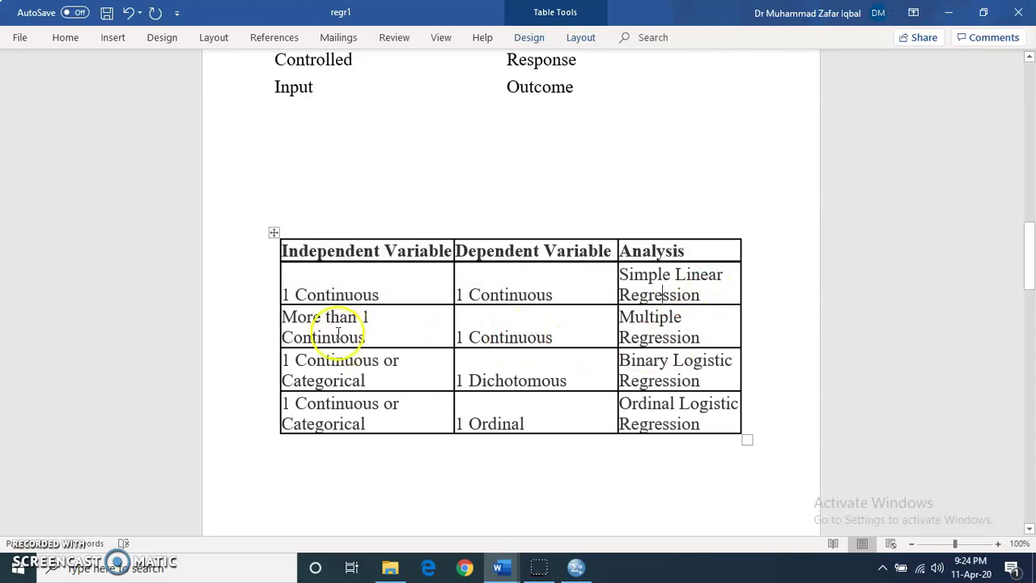
Examine the table rows for Multiple, Binary Logistic and Ordinal Logistic Regression.
drag(283, 317, 365, 336)
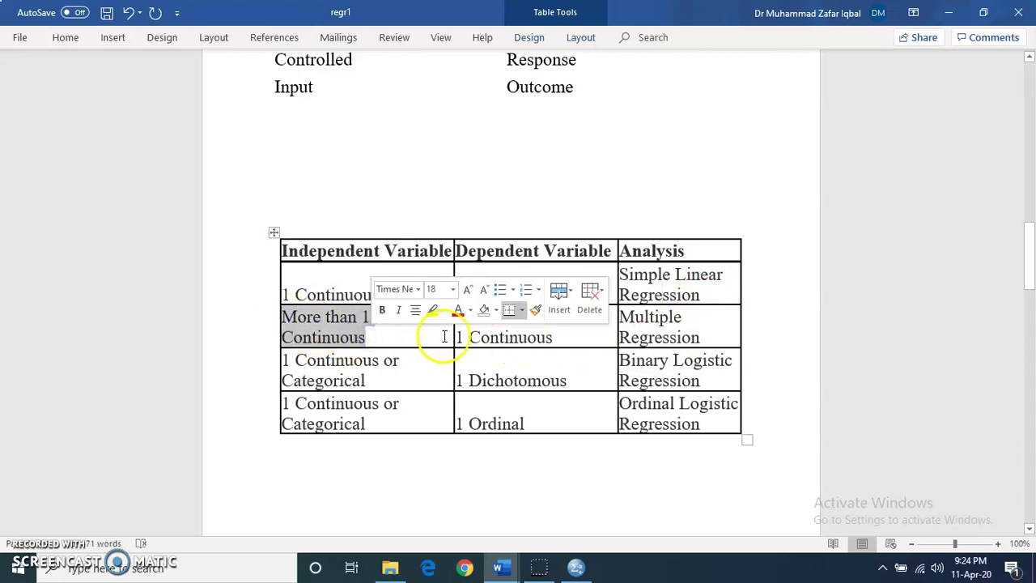
click(674, 329)
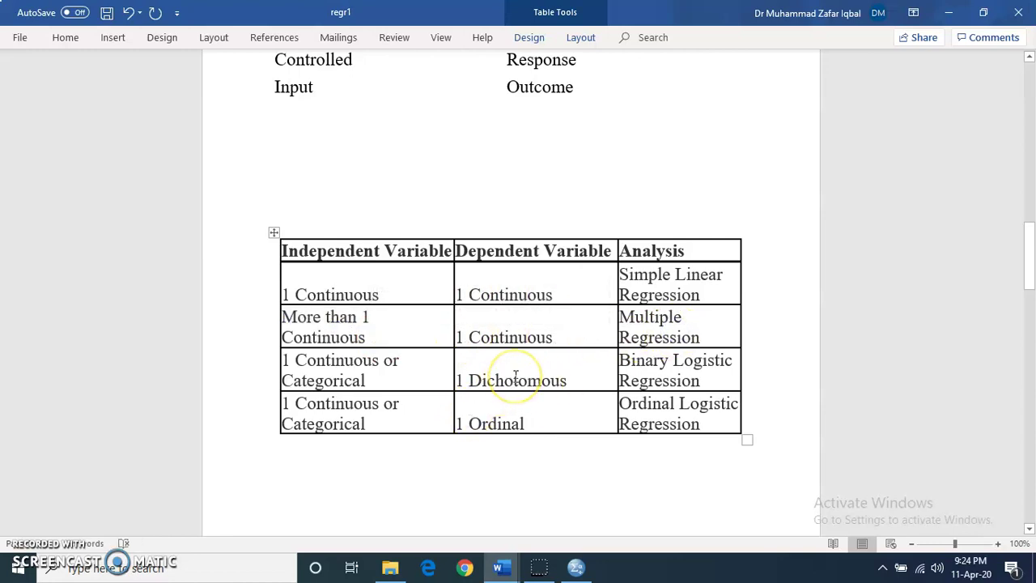
drag(566, 377, 463, 377)
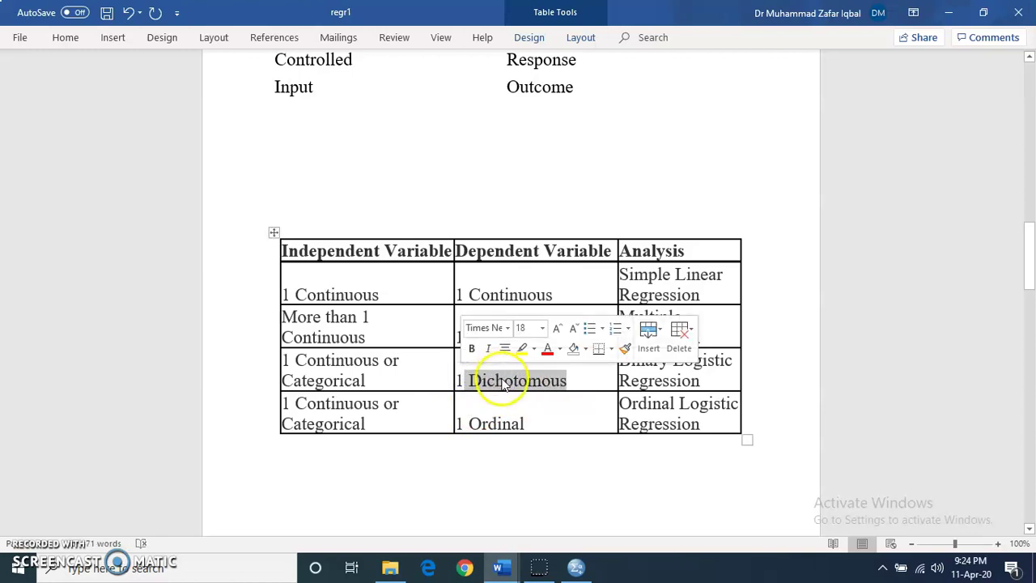
click(657, 384)
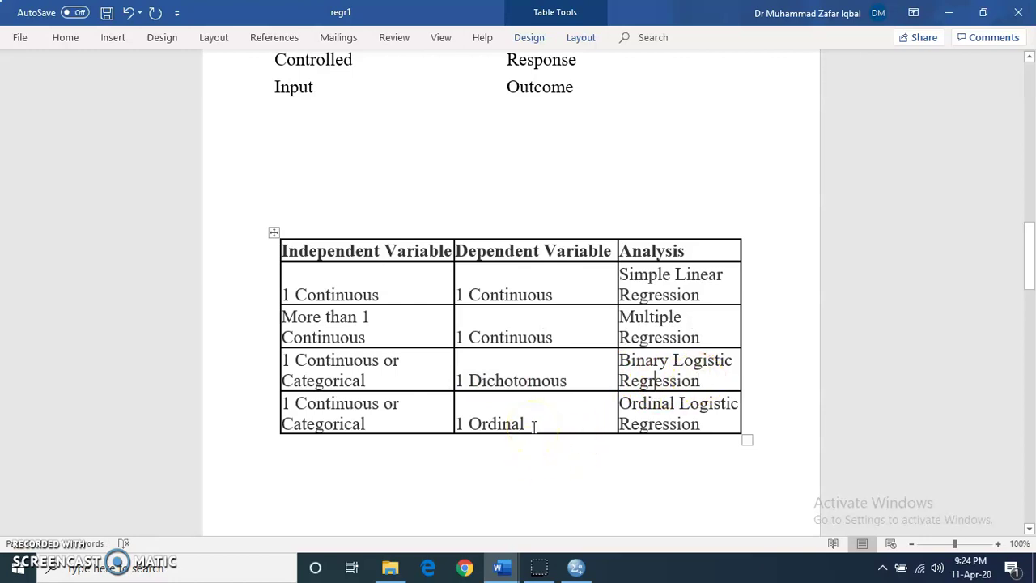
click(624, 420)
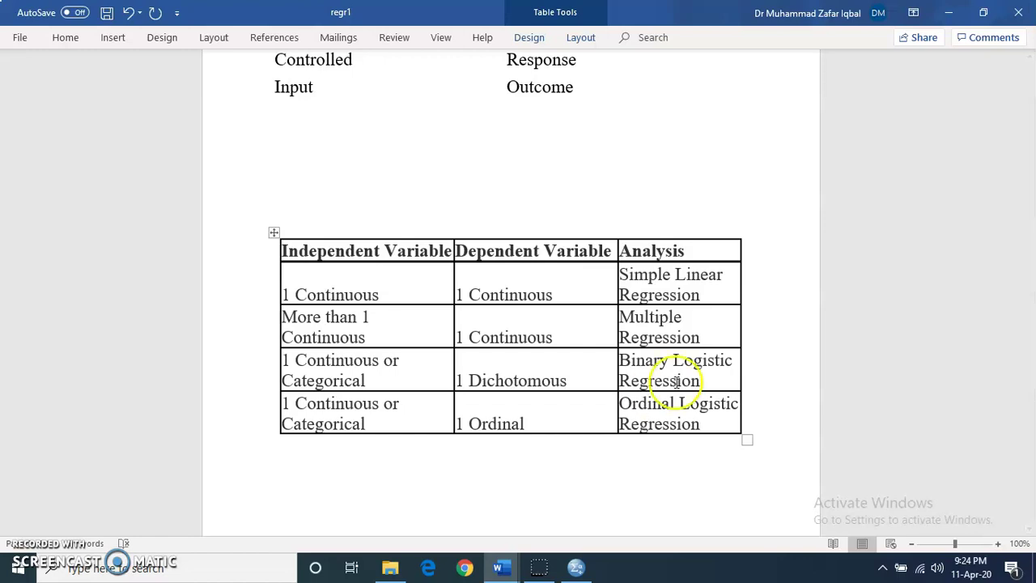
Go to the simple linear regression equation Y = a + bX + ε and examine its terms Y, a, b and X.
click(655, 406)
key(Down)
key(Down)
key(Down)
key(Down)
key(Down)
key(Down)
key(Down)
key(Down)
key(Down)
key(Down)
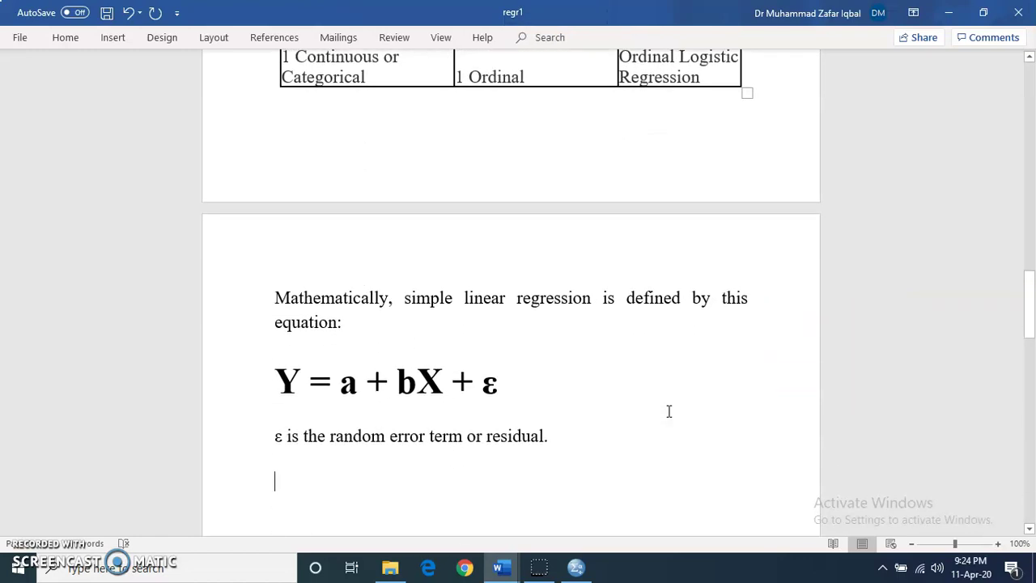
click(635, 370)
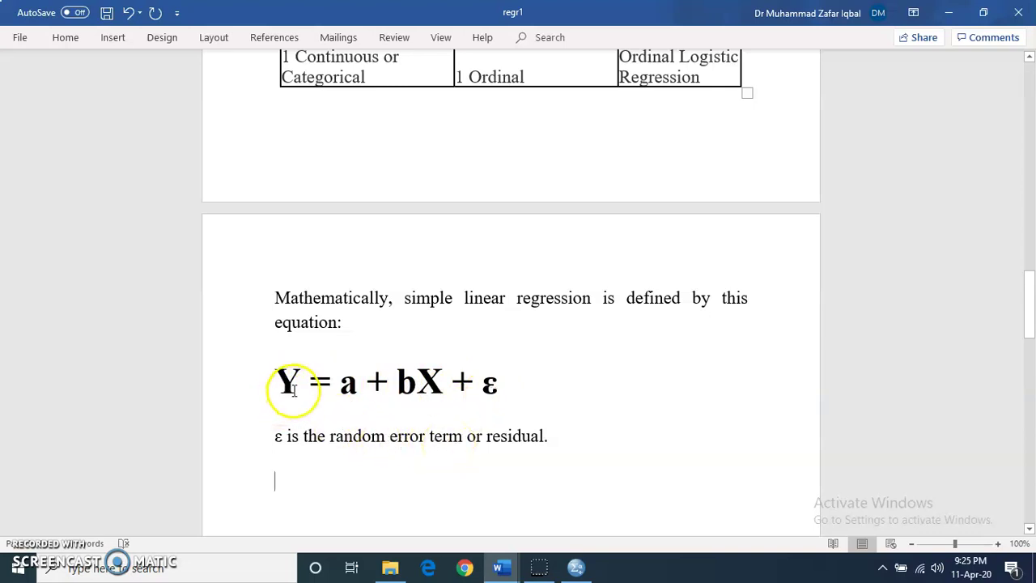
drag(275, 380, 294, 380)
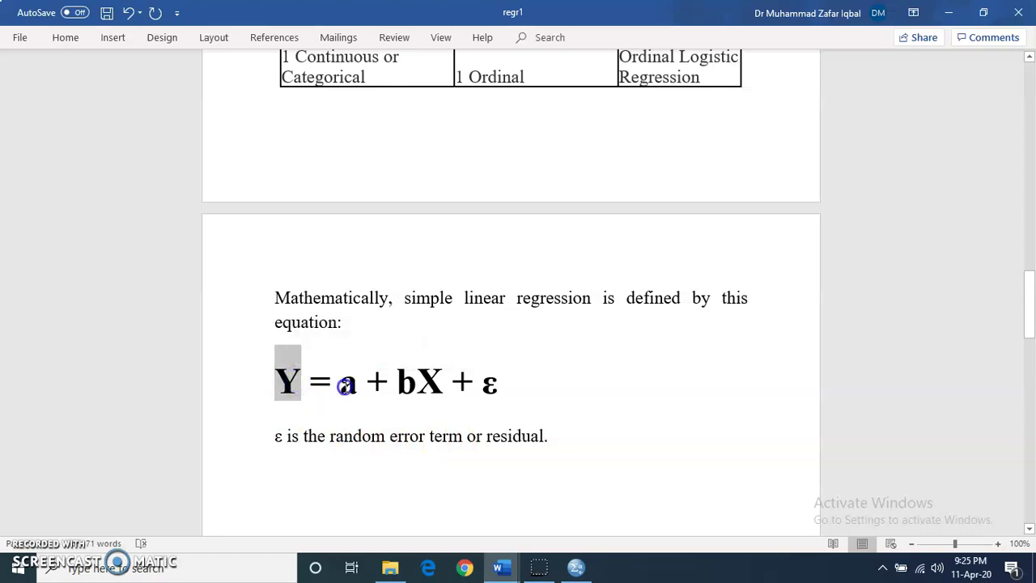
double_click(346, 386)
click(354, 395)
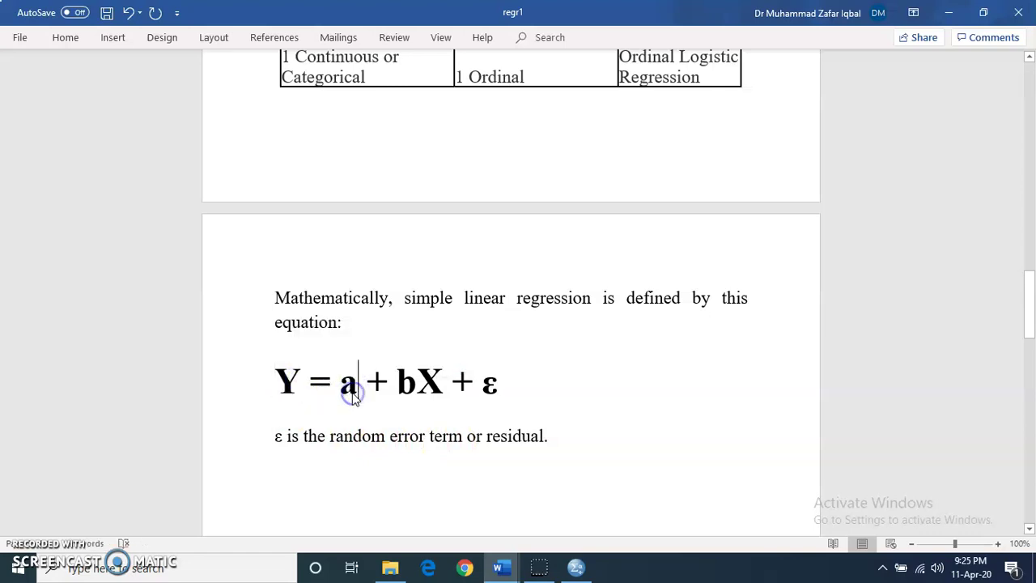
click(402, 390)
drag(273, 381, 429, 382)
click(429, 392)
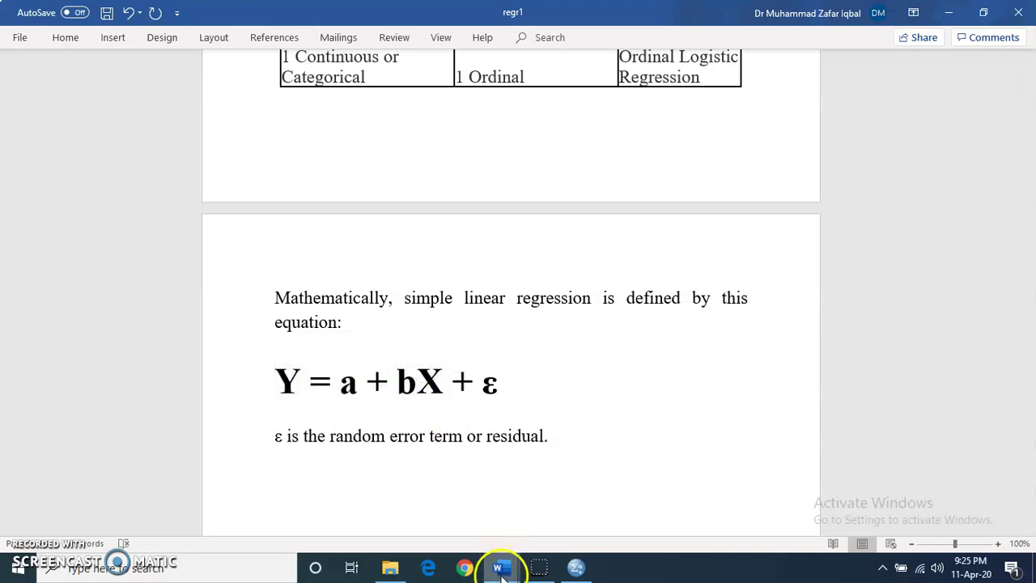
View the Y-intercept graph in the reg3 document and the positive relationship graph in the reg4 document.
mouse_move(501, 569)
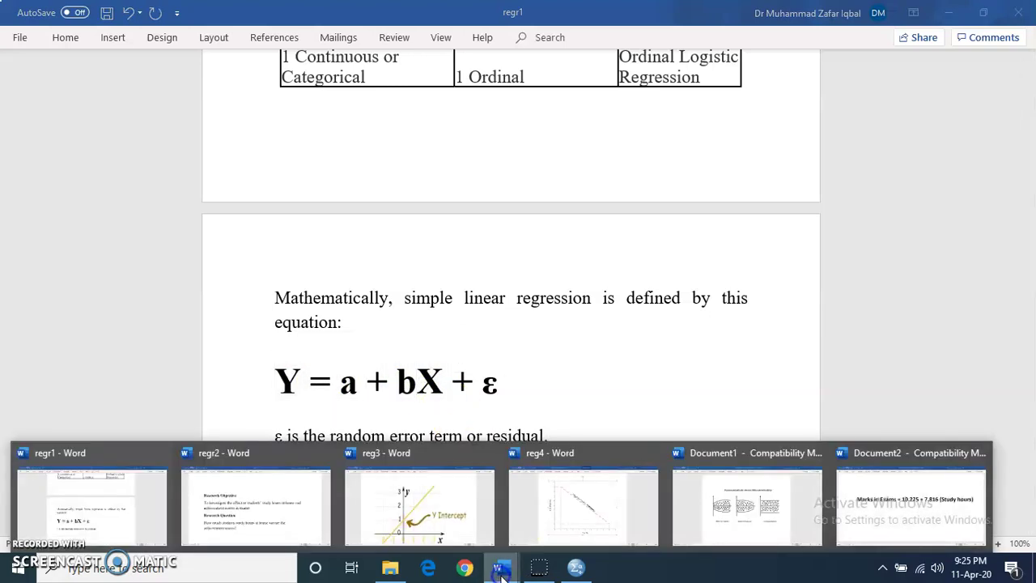
click(443, 530)
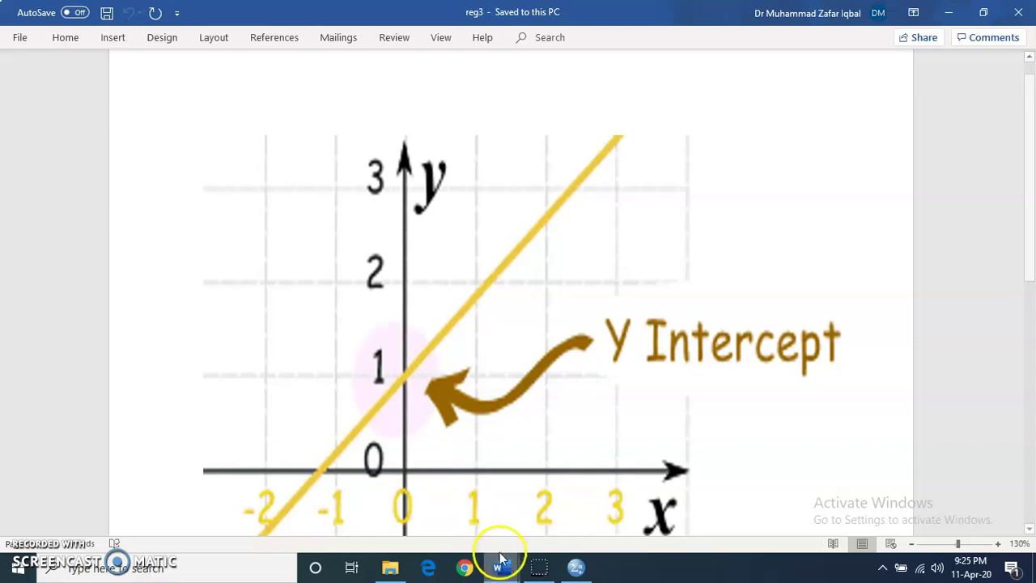
mouse_move(497, 565)
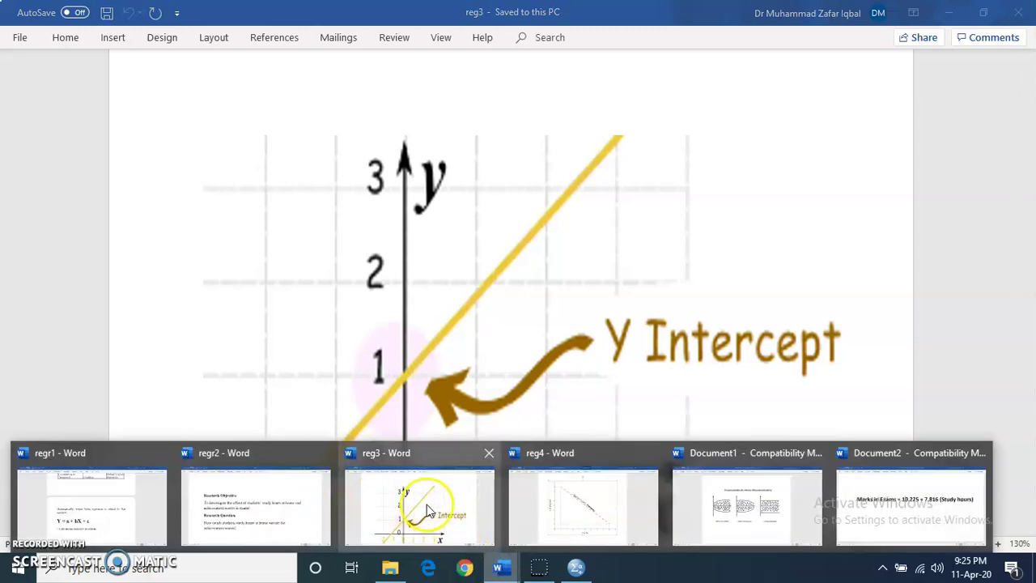
click(566, 512)
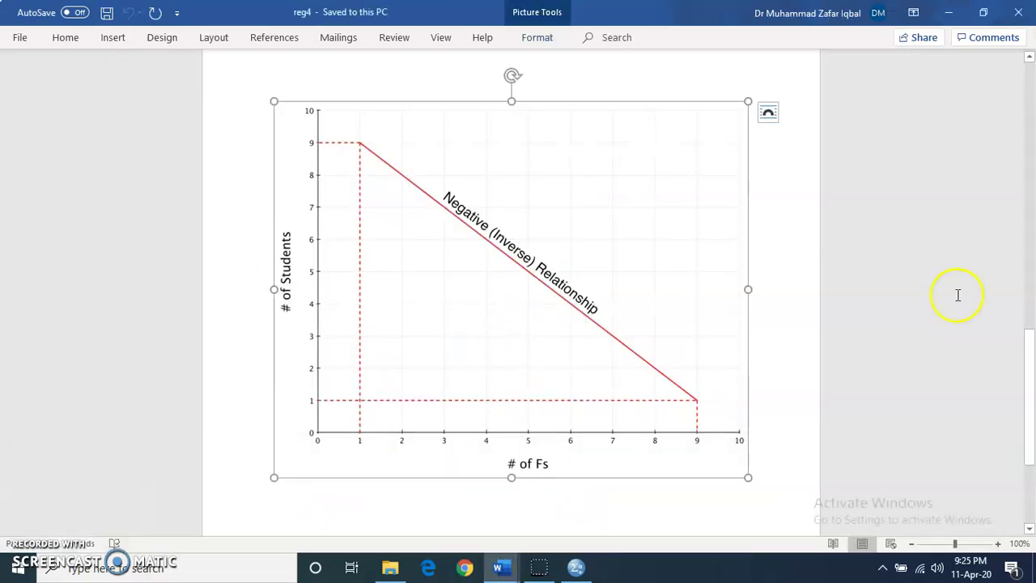
click(1031, 235)
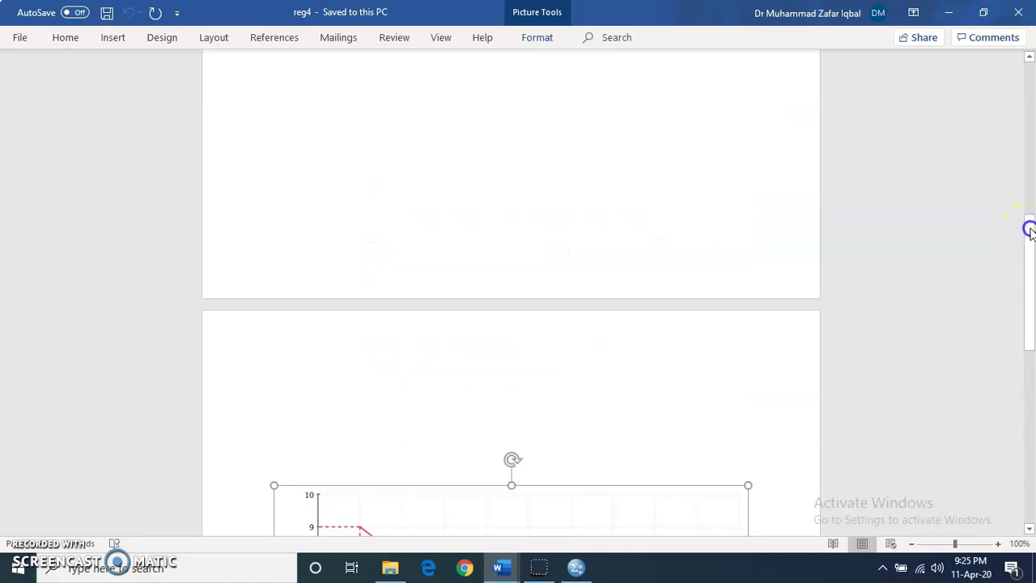
click(1031, 145)
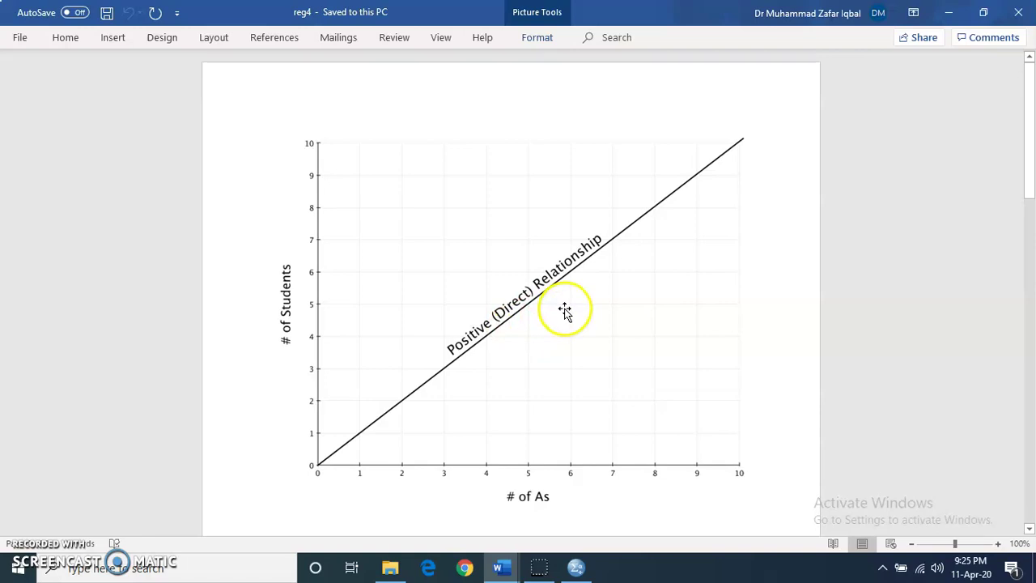
Return to the regr1 document and select the coefficient b in the regression equation.
click(500, 567)
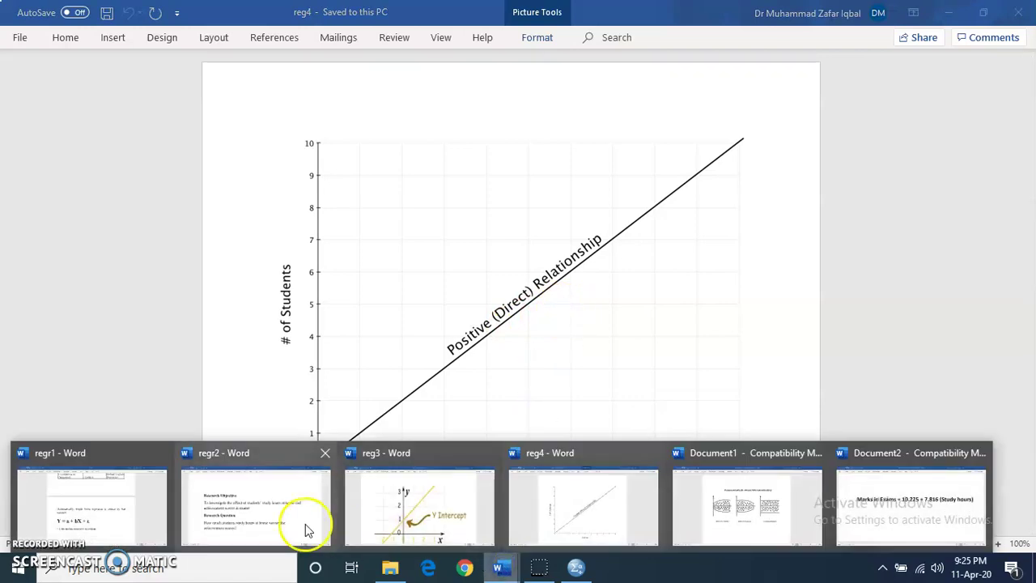
click(102, 518)
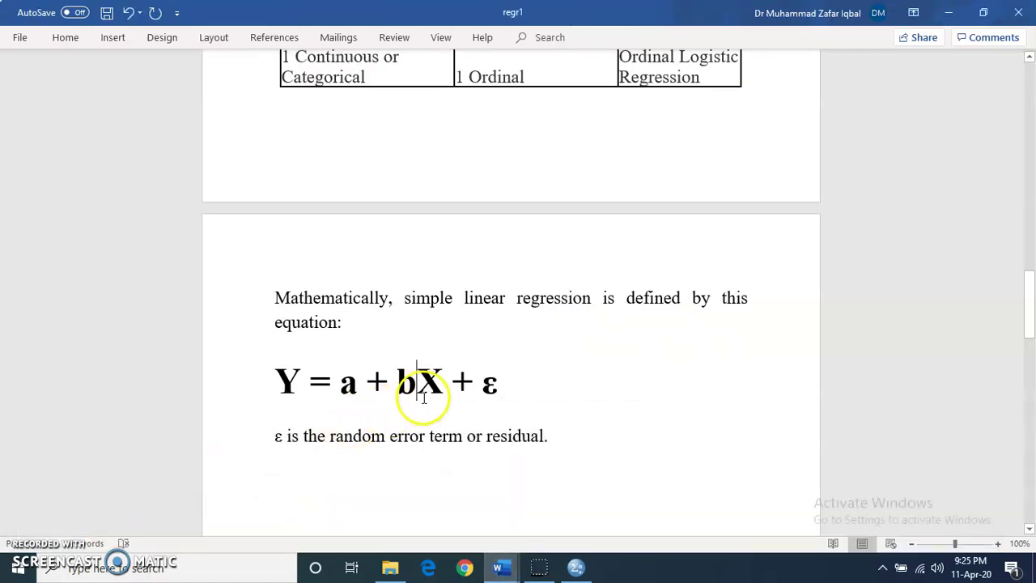
drag(416, 387, 398, 388)
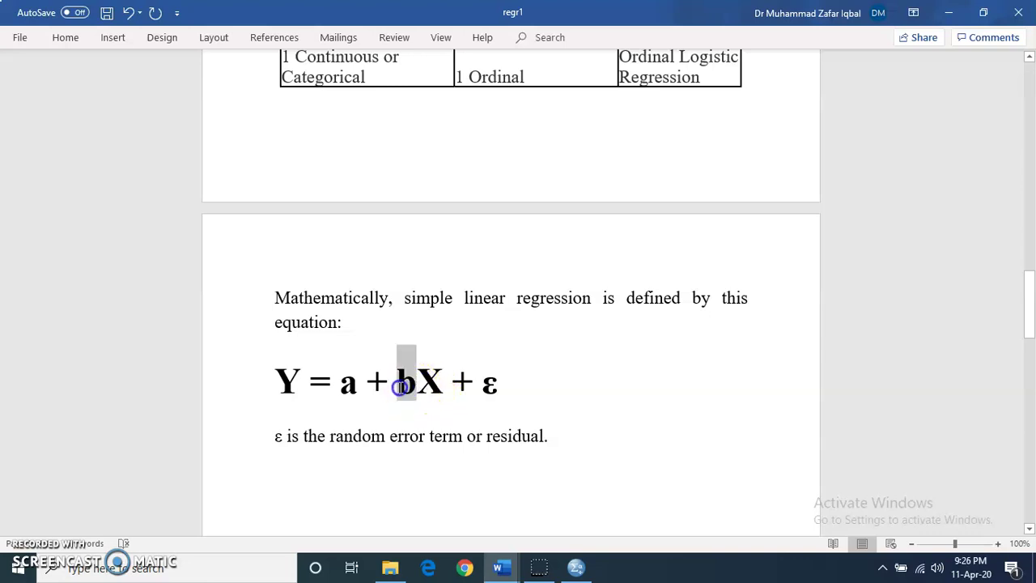
Compare the positive and negative relationship graphs in the reg4 document and return to the equation in regr1.
click(500, 566)
click(591, 519)
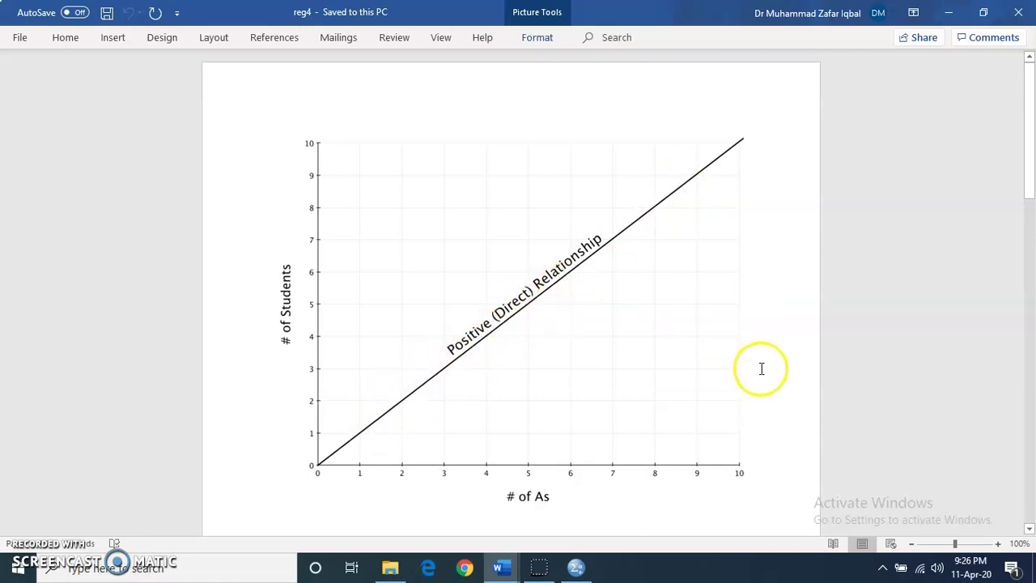
click(1031, 387)
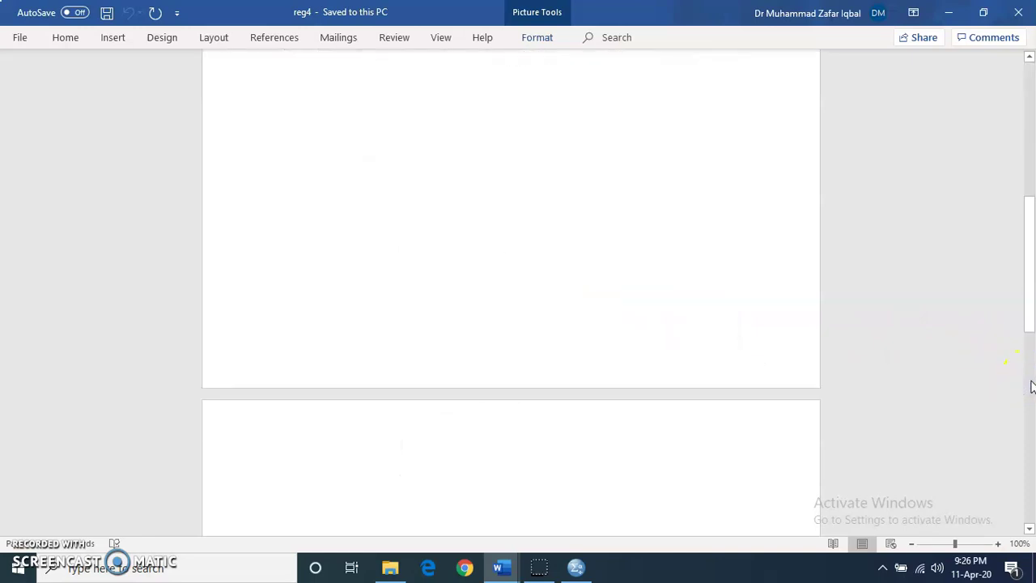
click(1029, 411)
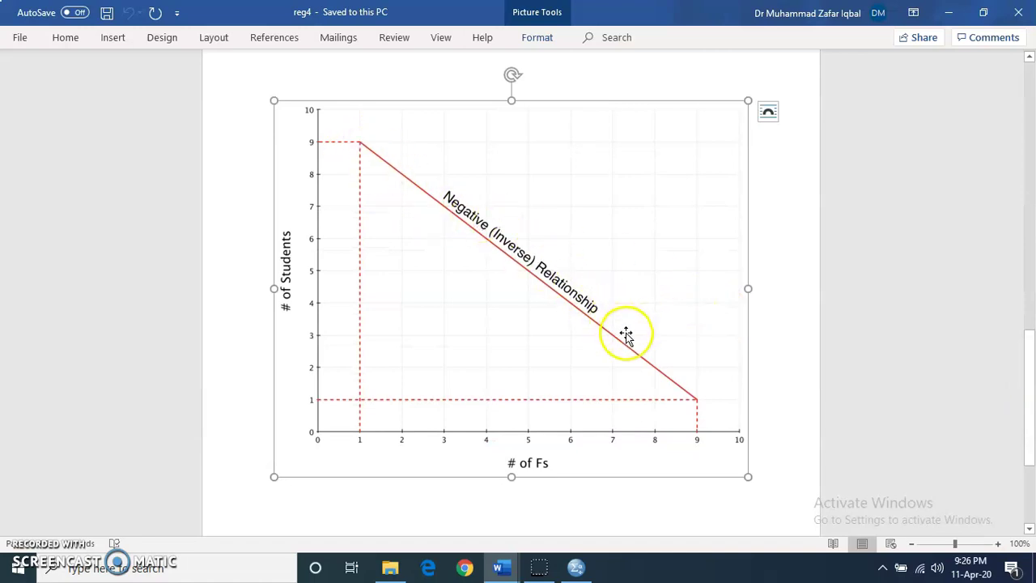
click(499, 566)
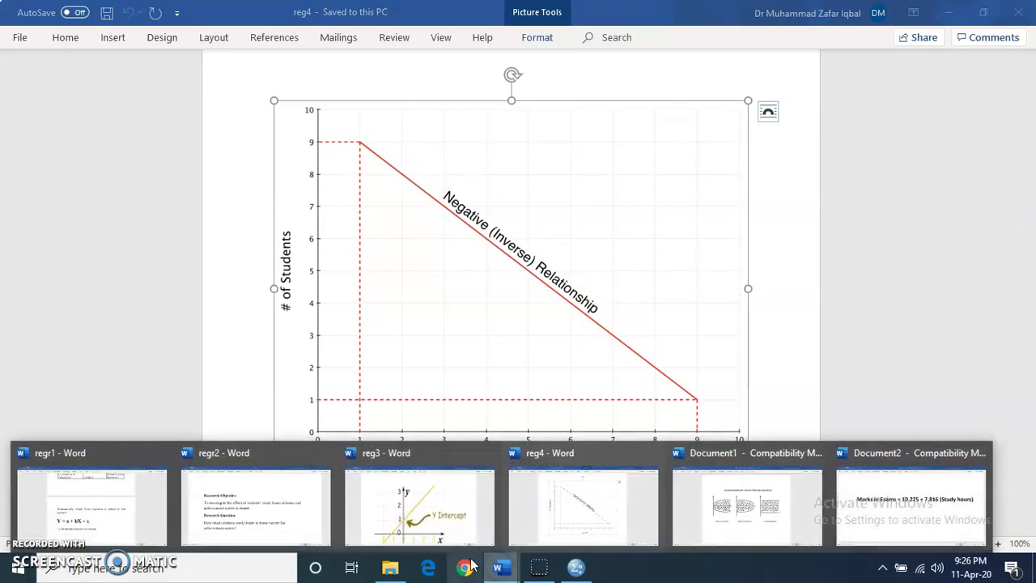
click(89, 511)
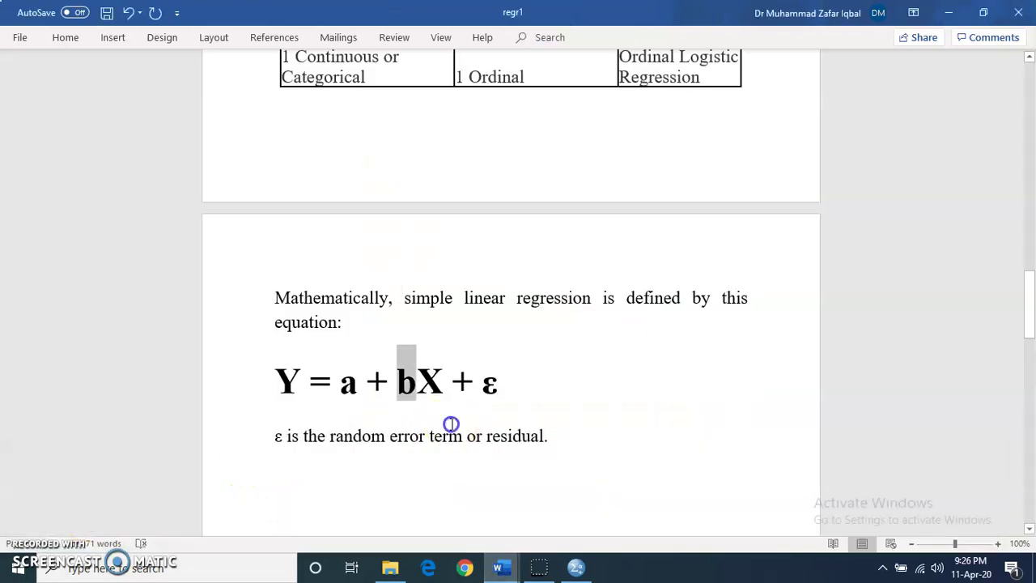
Examine the random error term ε in the regression equation and the residuals graph further down the regr1 document.
click(450, 429)
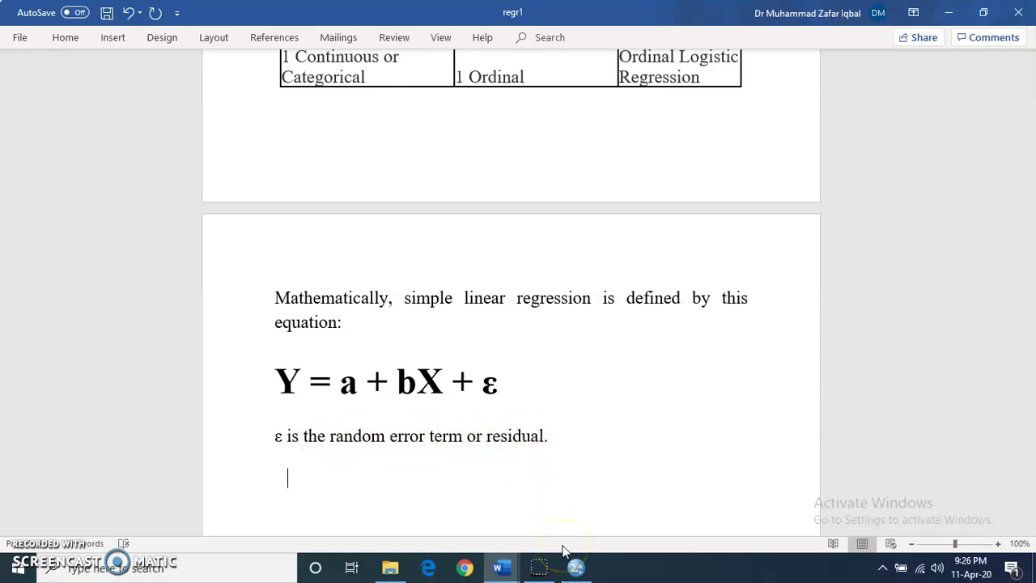
key(Down)
key(Down)
key(Down)
key(Down)
key(Down)
key(Down)
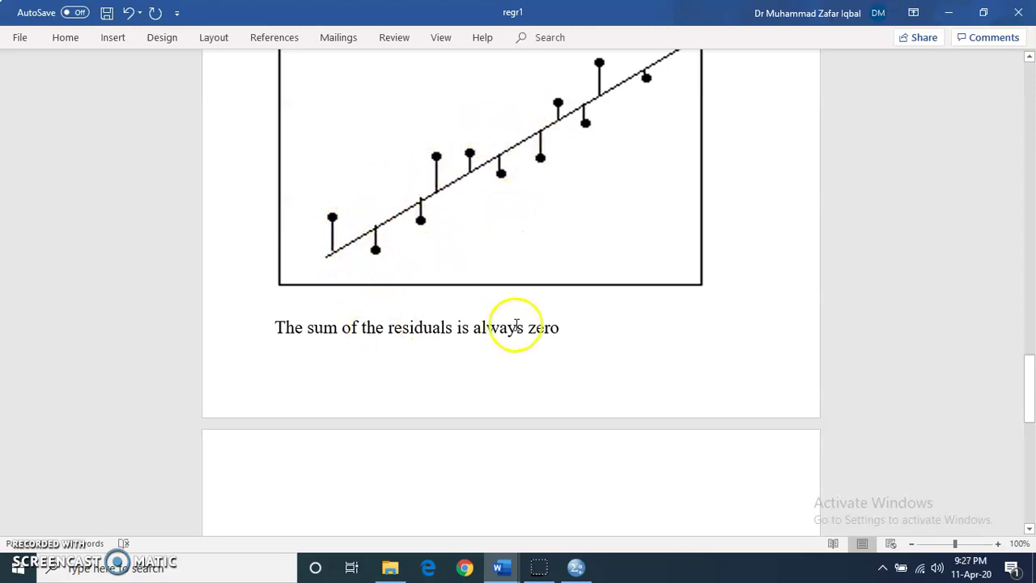
Go to the Assumptions section, highlight the Linearity assumption and read the Homoscedasticity assumption.
drag(1029, 363, 1029, 418)
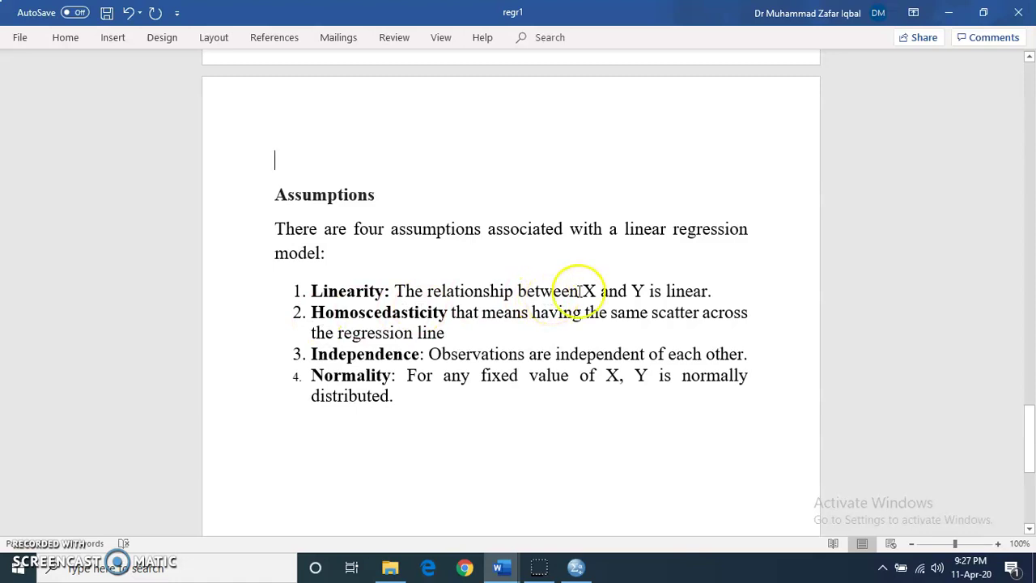
click(714, 298)
drag(714, 298, 353, 293)
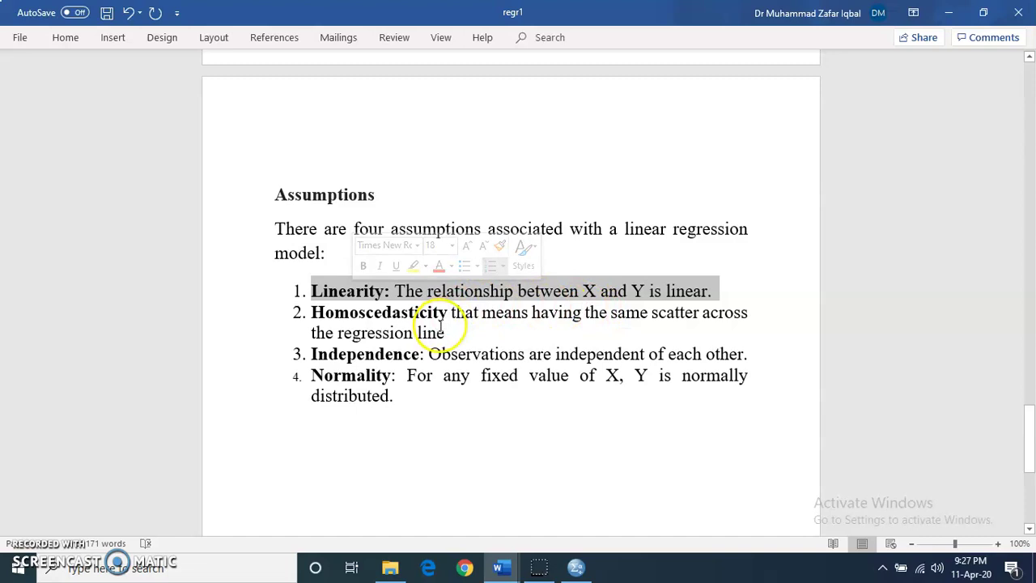
click(397, 336)
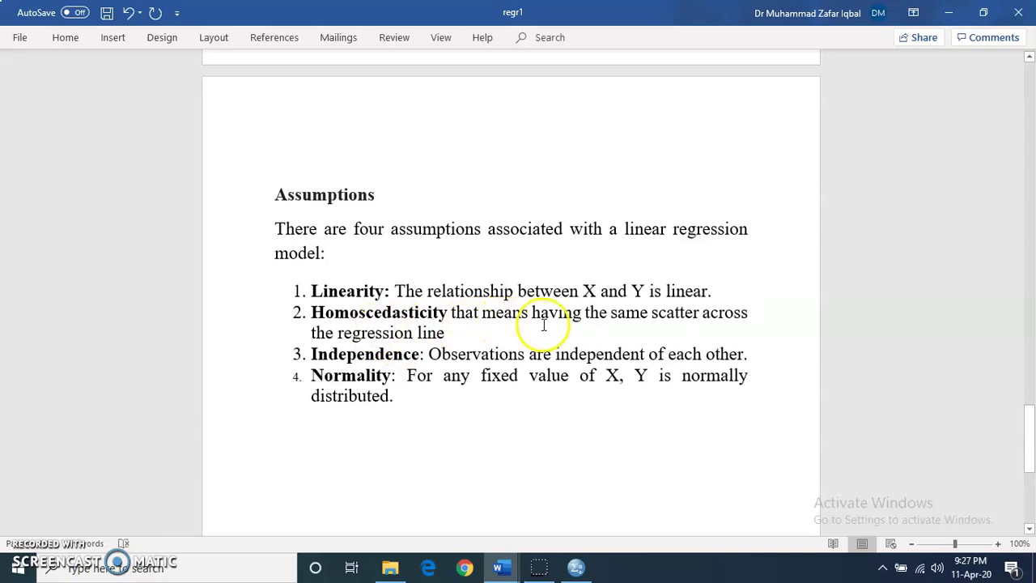
click(479, 333)
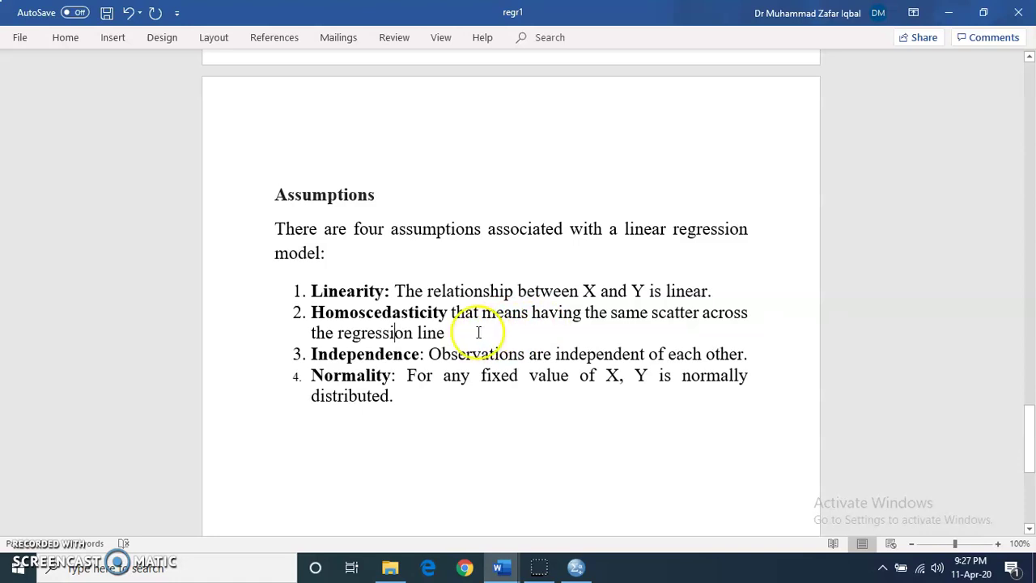
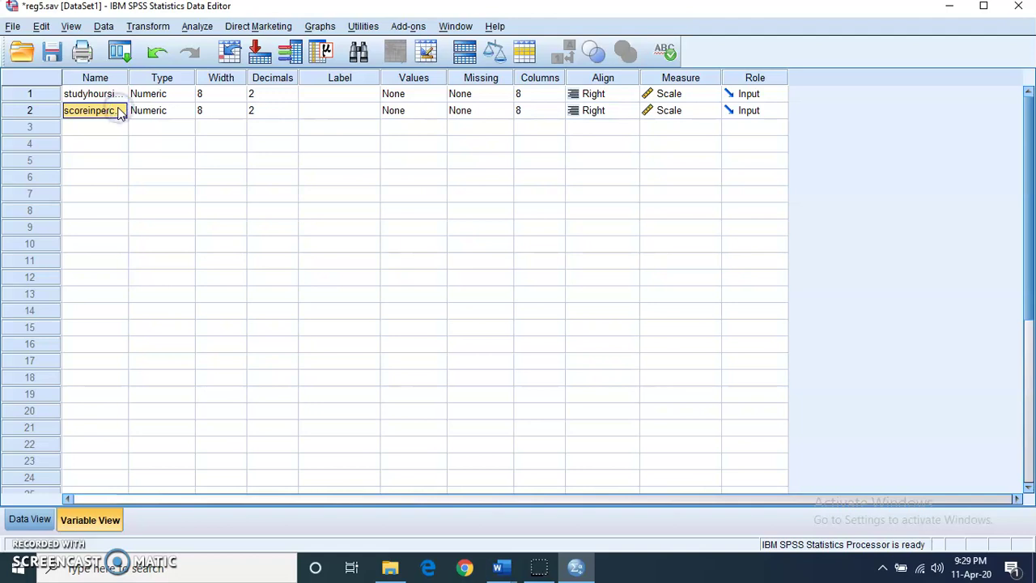
Check the measurement level of scoreinpercentage in reg5.sav and view the data values of both variables.
click(687, 111)
click(677, 128)
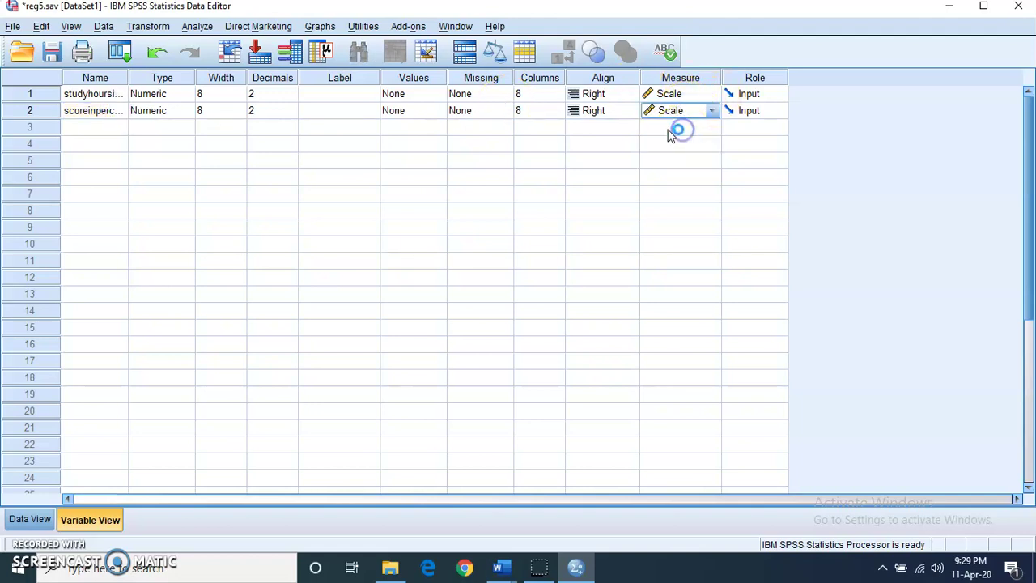
click(31, 522)
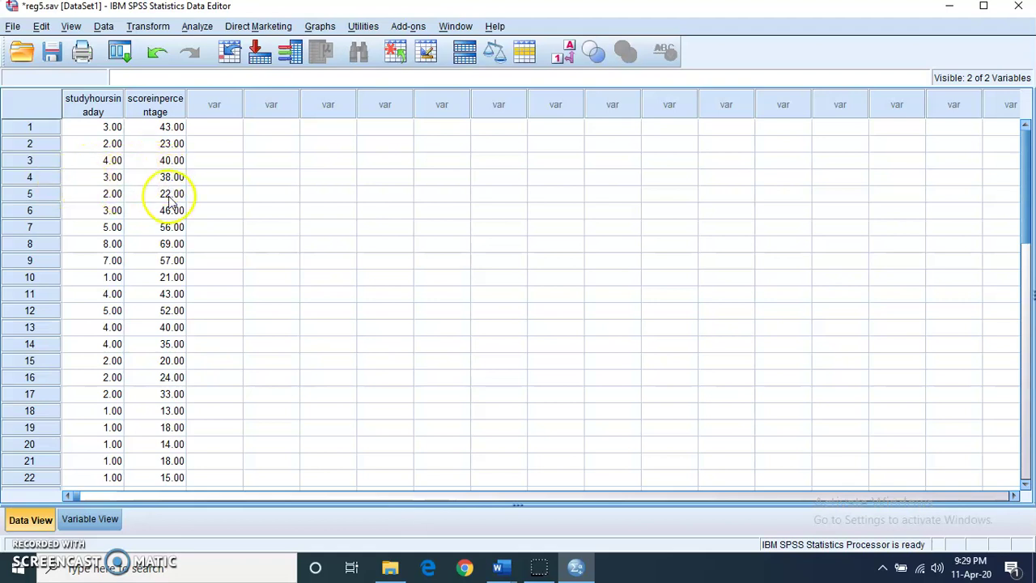
Create a simple scatter plot in Chart Builder with studyhoursinaday on the X axis and scoreinpercentage on the Y axis.
click(318, 28)
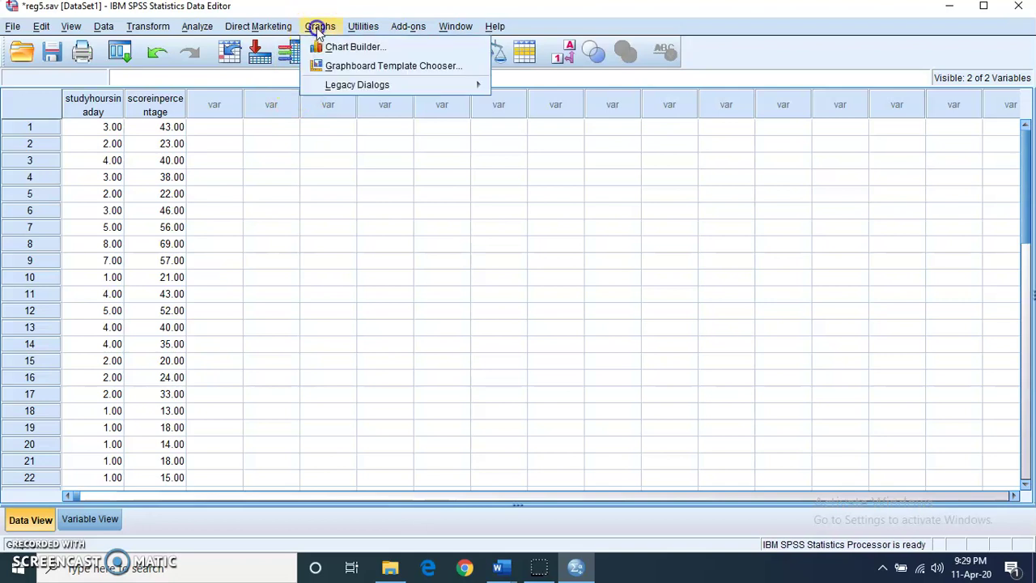
click(340, 46)
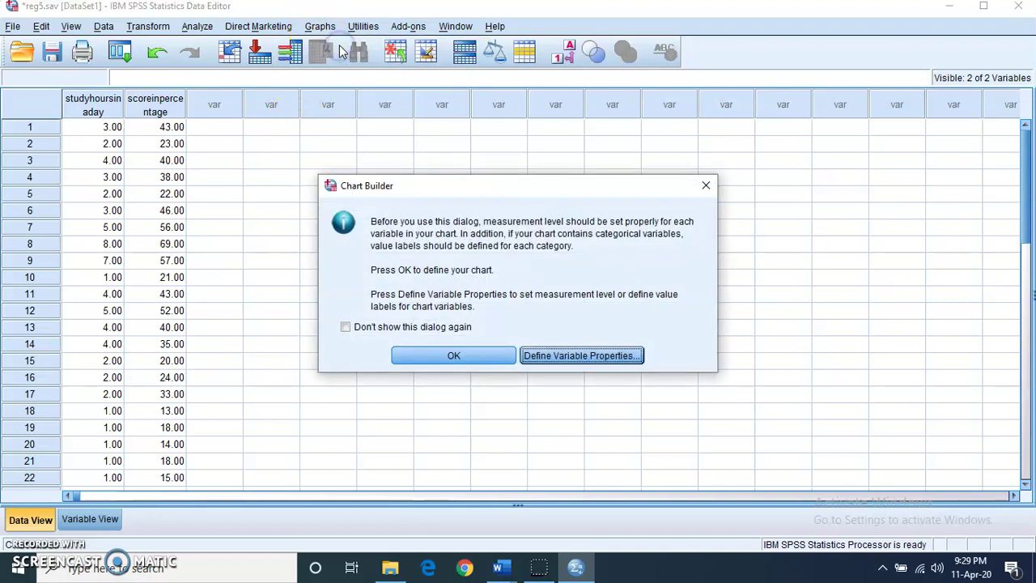
click(433, 357)
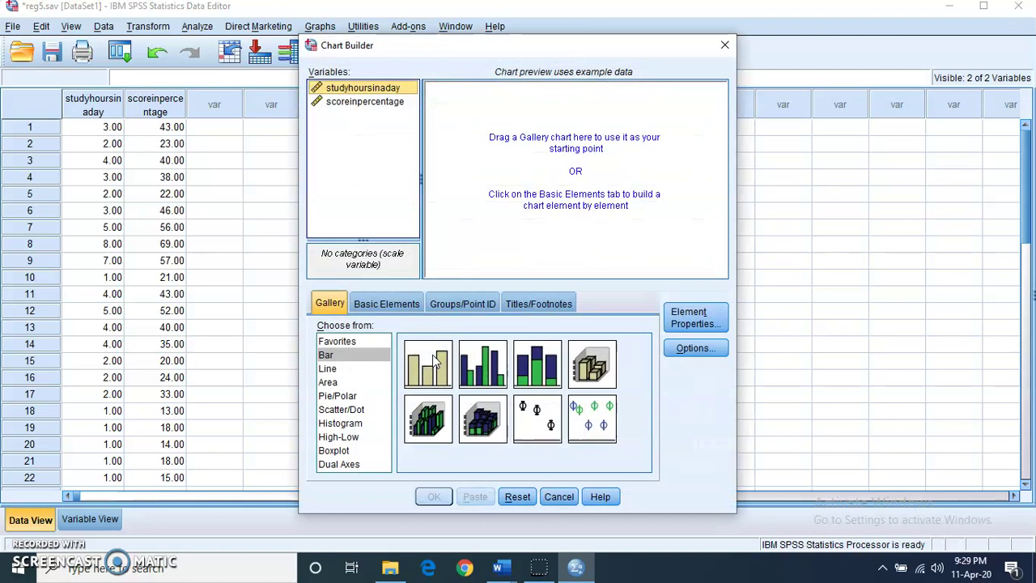
click(341, 410)
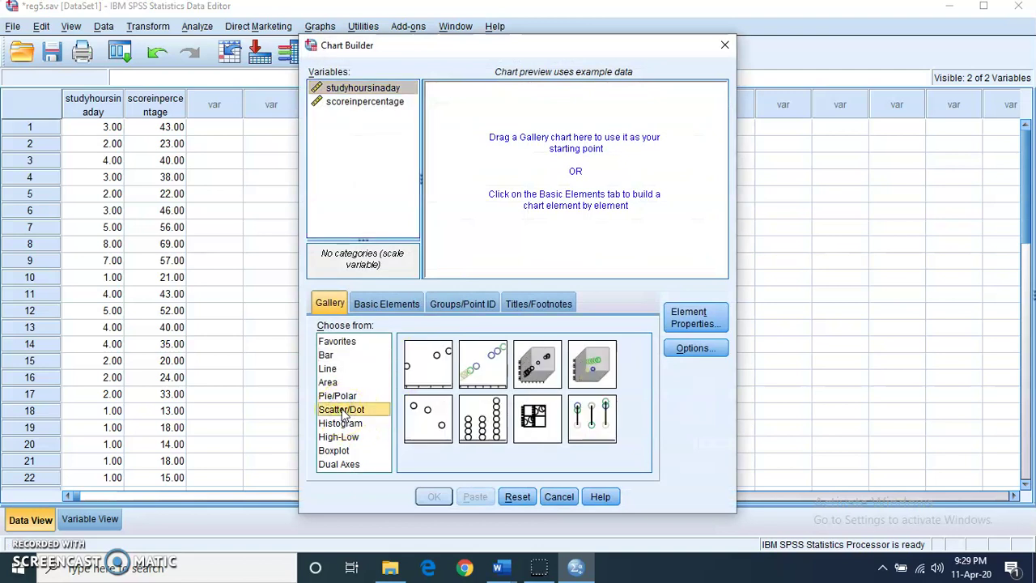
double_click(431, 368)
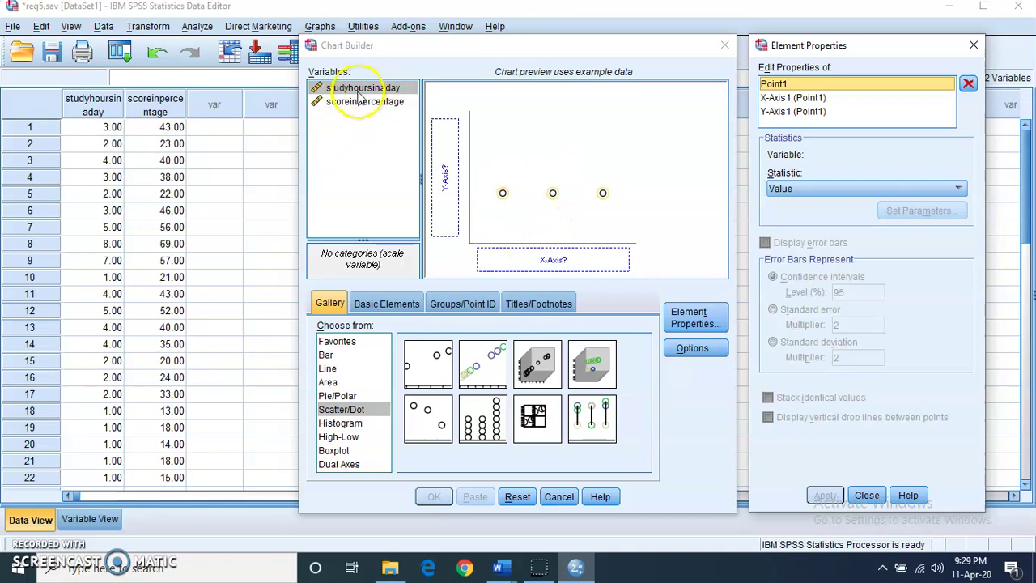
drag(353, 92, 530, 260)
drag(374, 107, 440, 172)
click(433, 496)
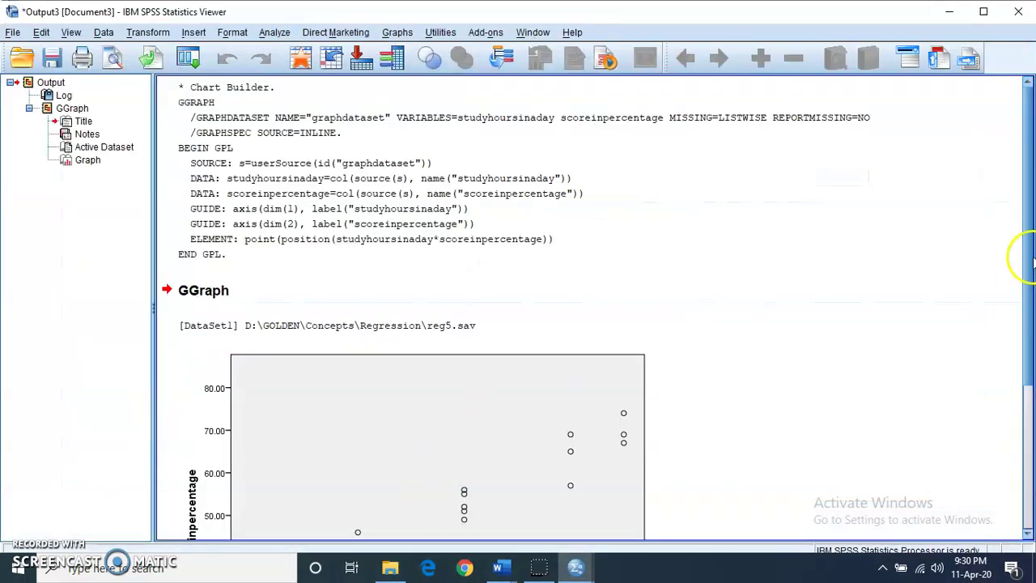
Open the scatter plot for editing, add a linear fit line at total and close the Chart Editor.
drag(1024, 261, 1023, 372)
click(464, 490)
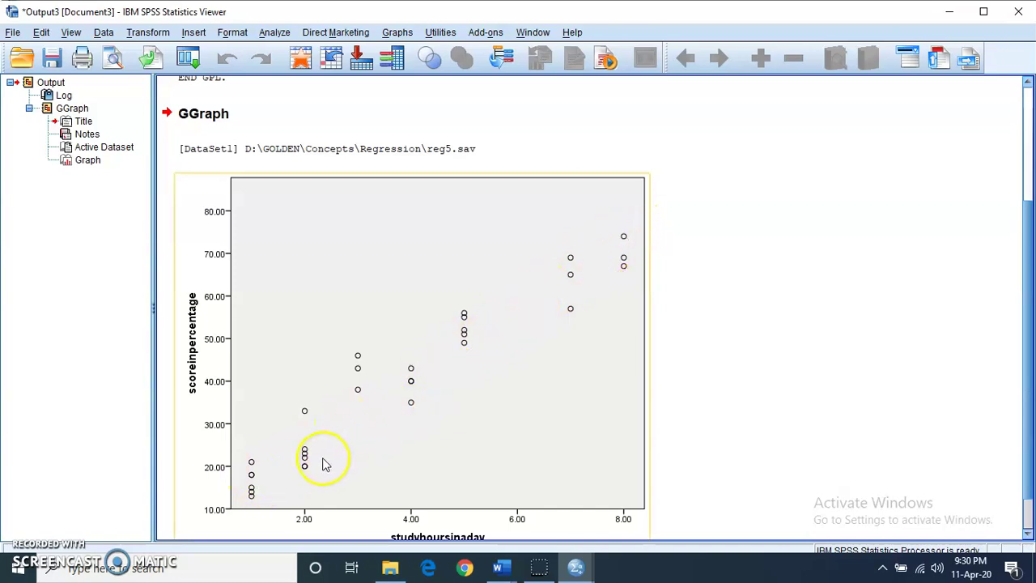
double_click(453, 289)
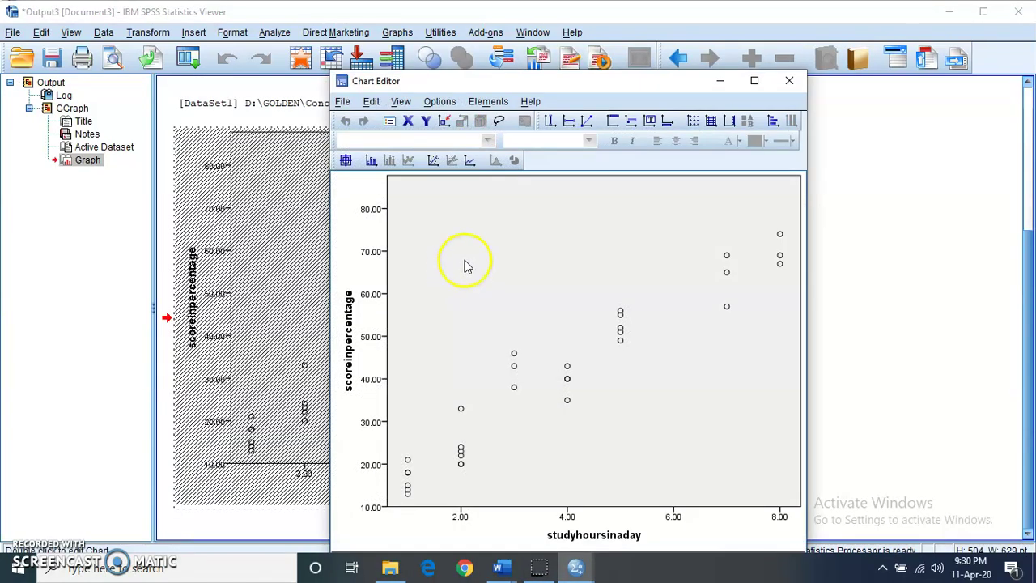
click(433, 162)
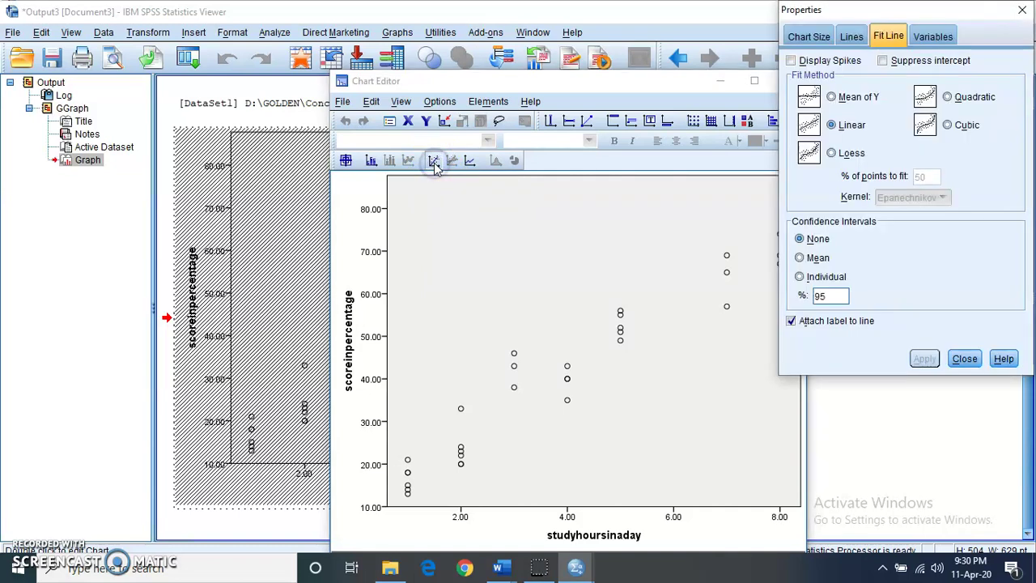
click(1028, 9)
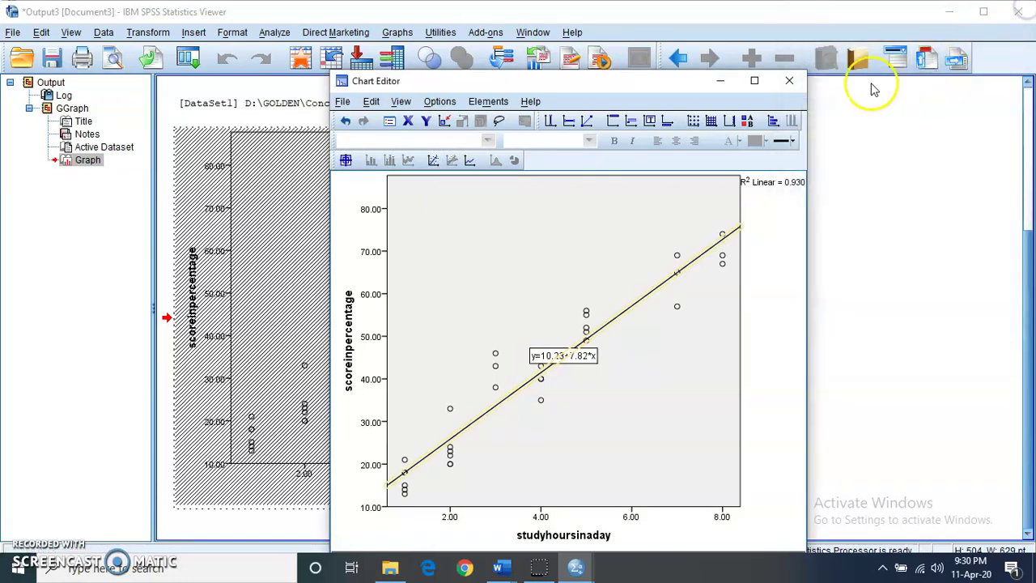
click(794, 84)
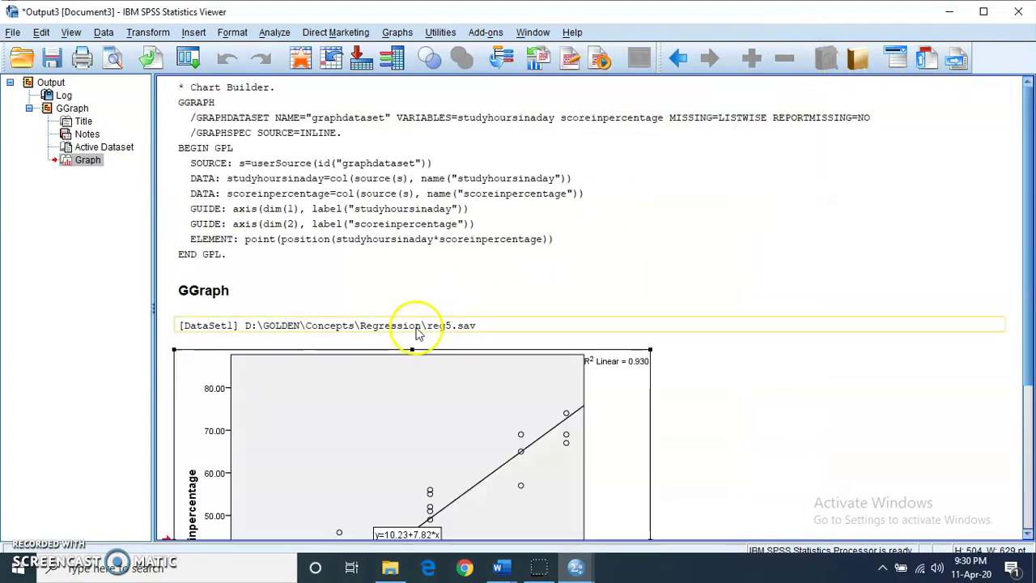
Examine the scatter plot with its fit line, regression equation label and axes in the output.
drag(1028, 272, 1032, 375)
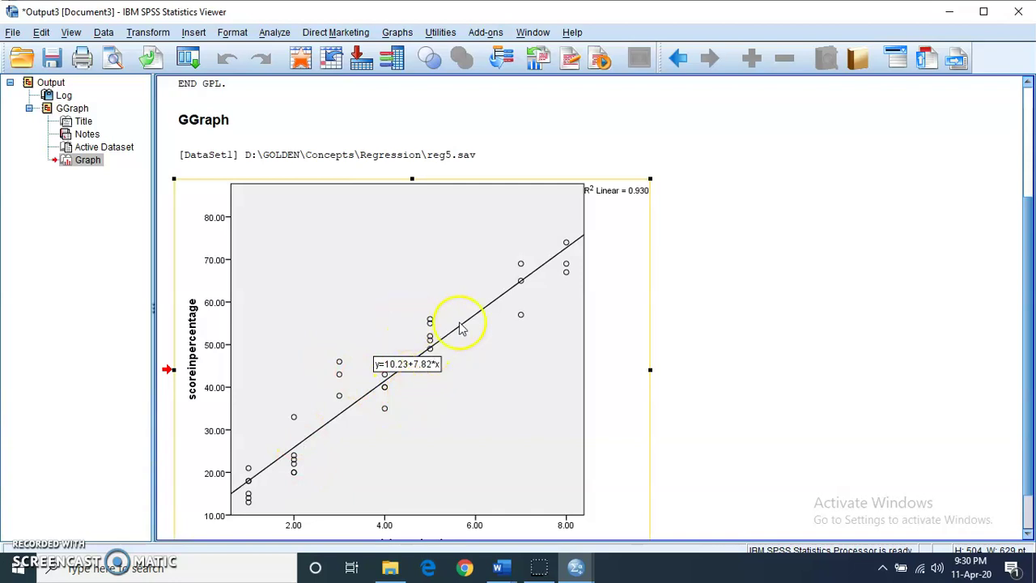
scroll(479, 386, down, 1)
click(479, 387)
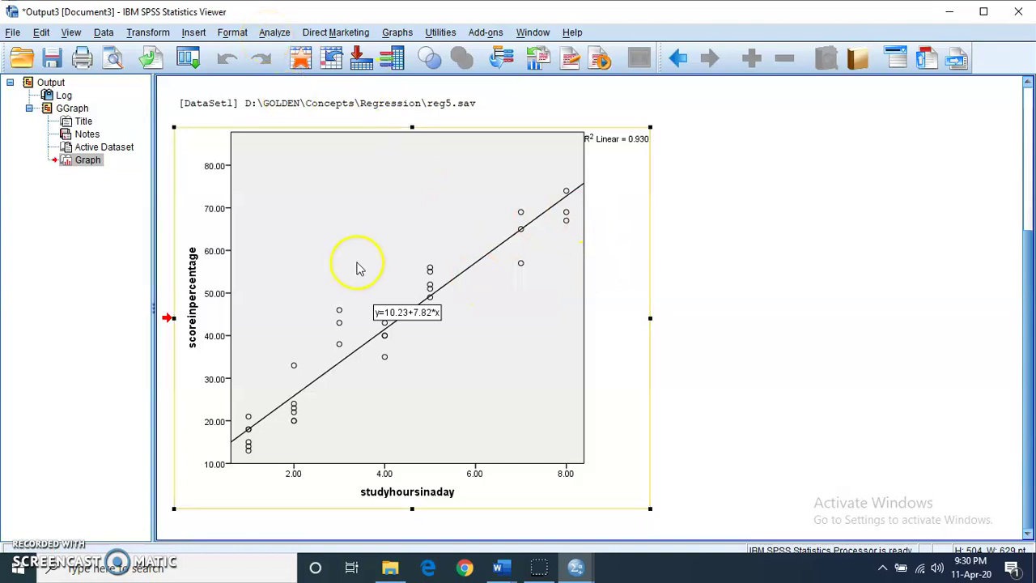
Open the Linear Regression dialog and clear the existing dependent and independent variables.
click(274, 33)
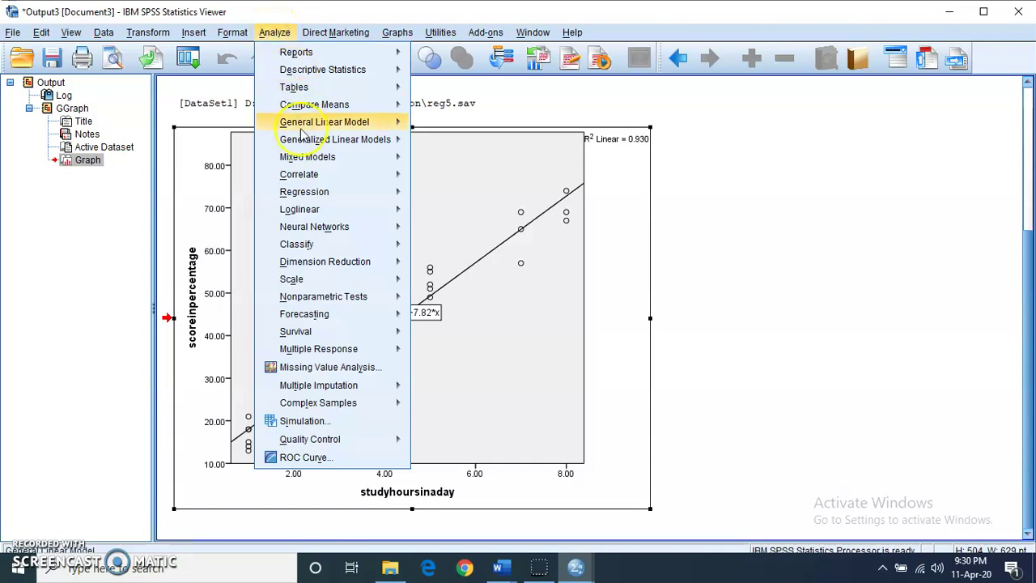
mouse_move(318, 194)
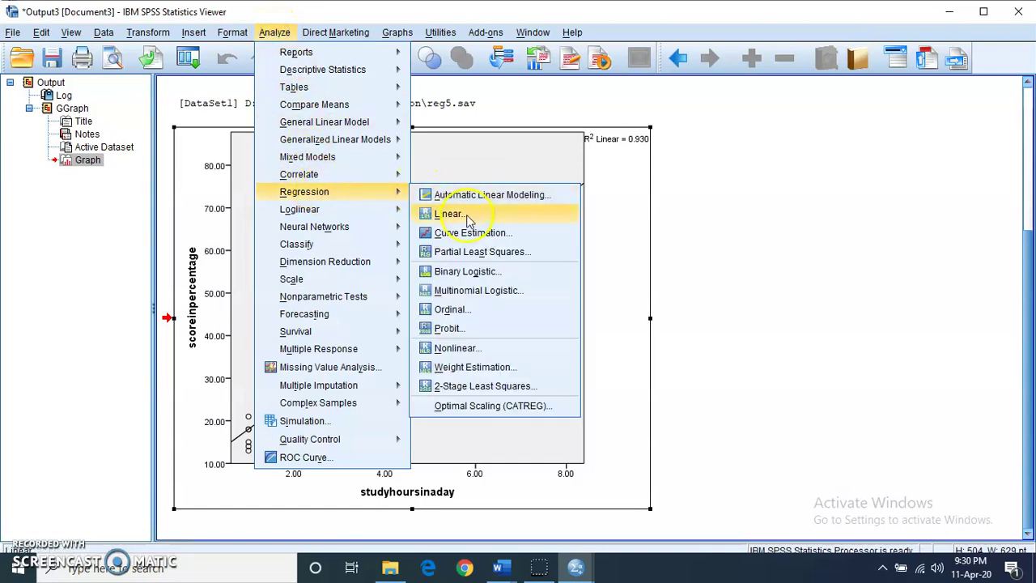
click(450, 214)
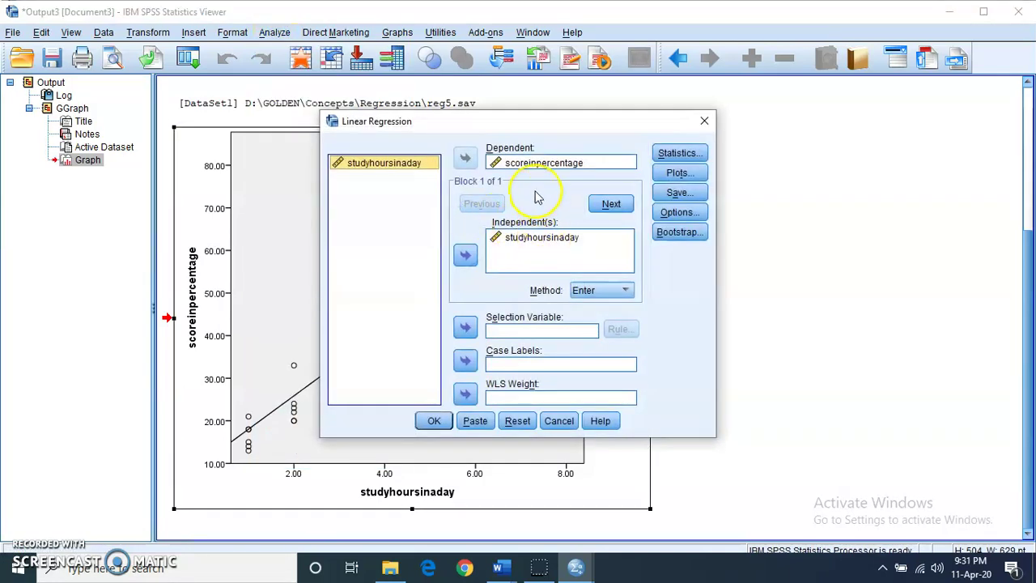
click(531, 165)
click(466, 158)
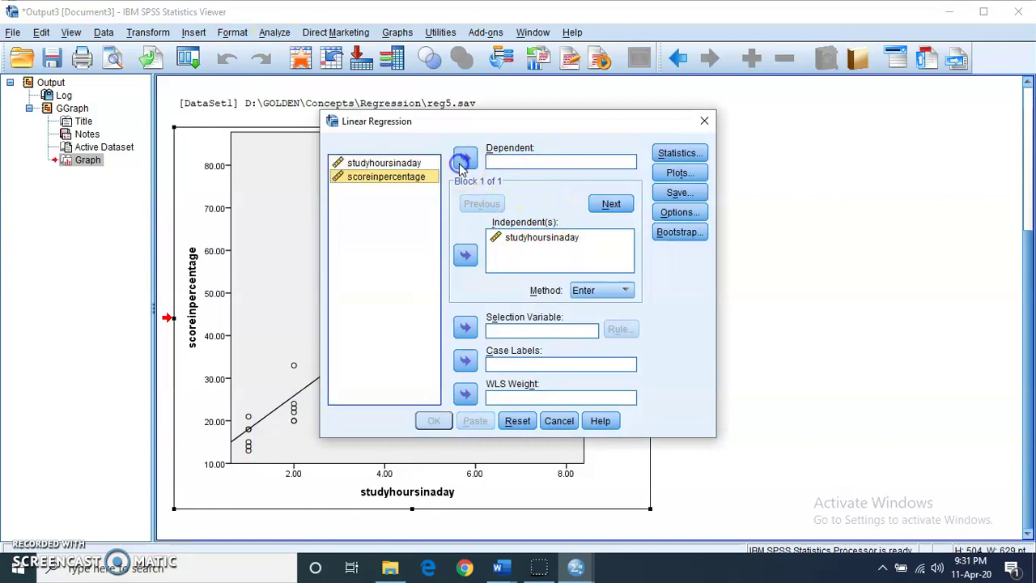
click(522, 238)
click(466, 255)
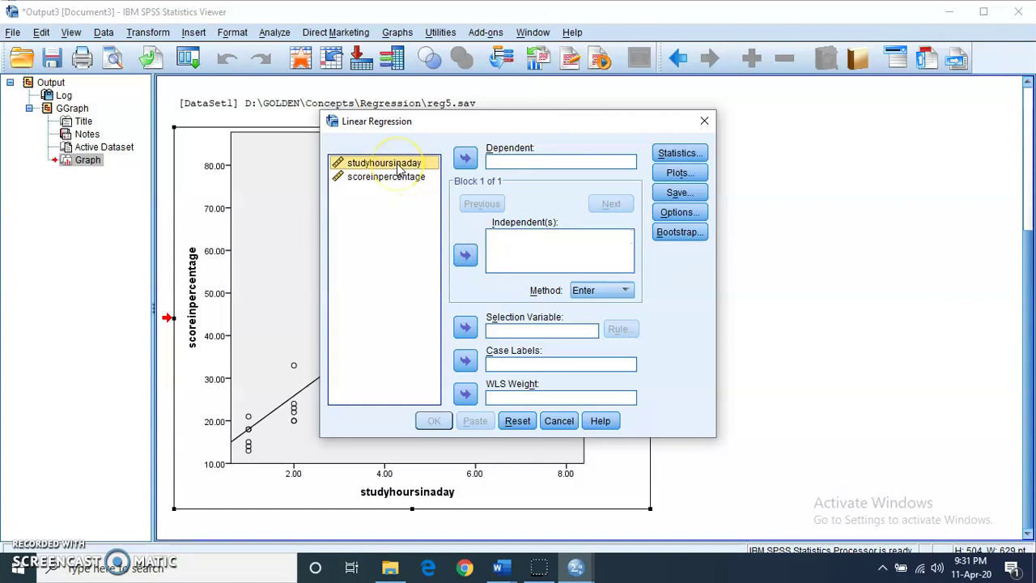
Assign studyhoursinaday as the independent variable and scoreinpercentage as the dependent variable.
click(465, 255)
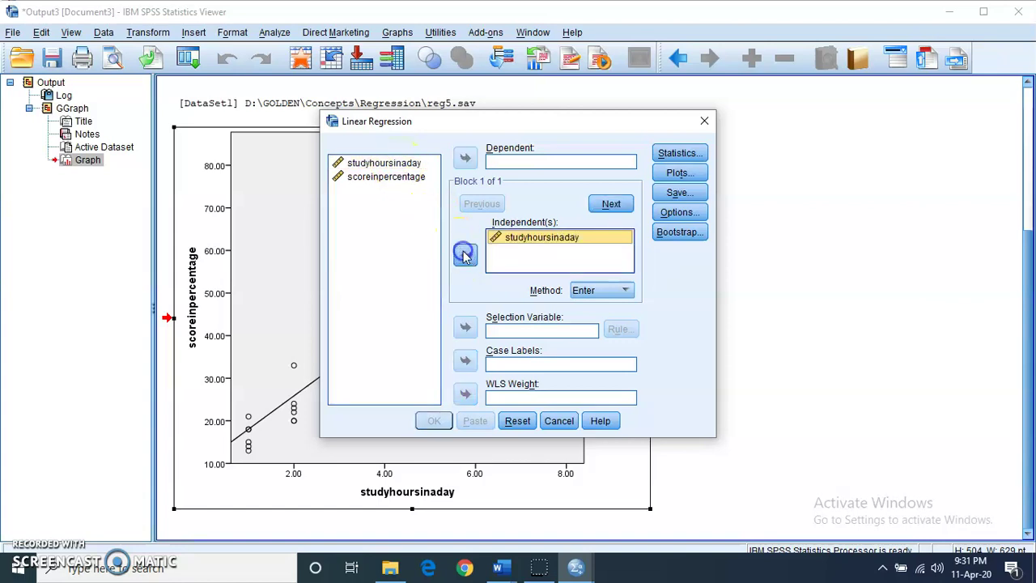
click(395, 176)
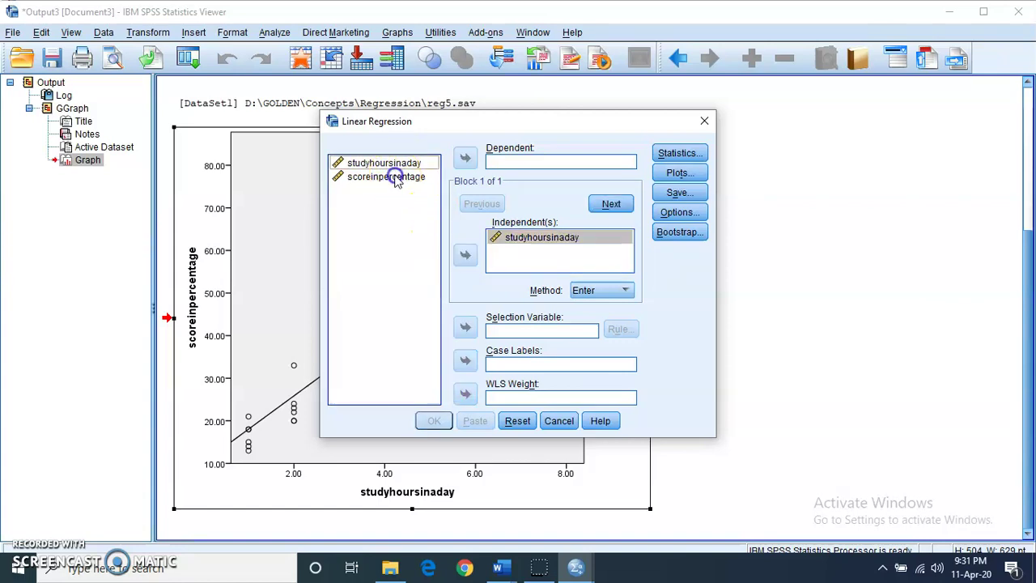
click(467, 159)
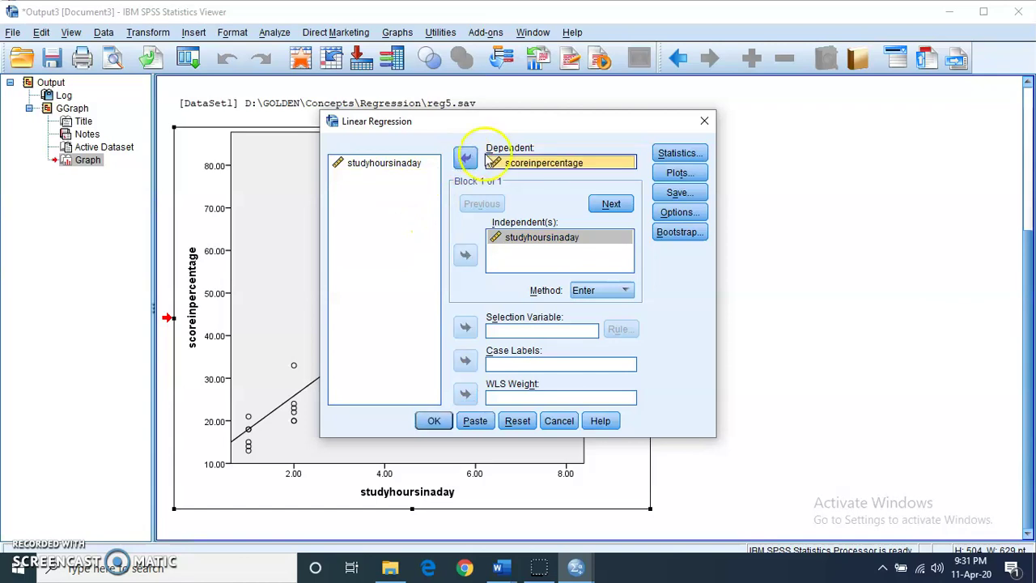
Request Estimates, 95% Confidence intervals, Model fit, Descriptives and Durbin-Watson in the regression statistics.
click(676, 154)
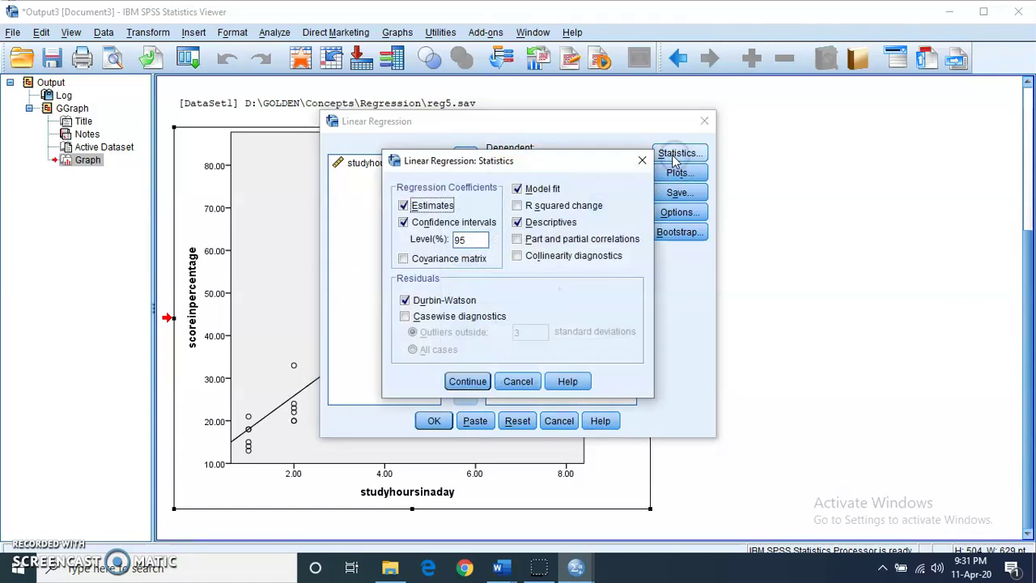
click(523, 226)
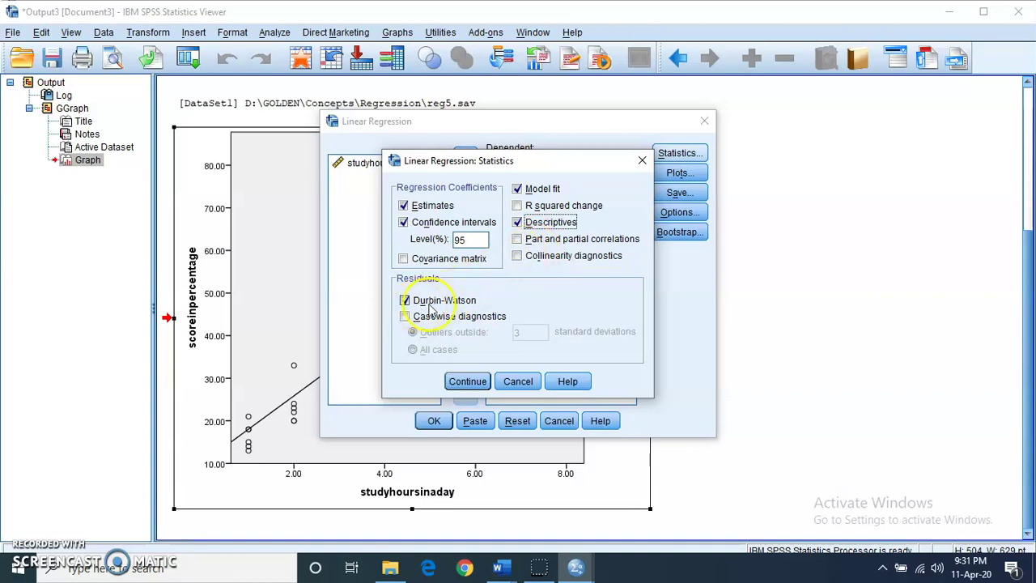
click(469, 381)
Open the regression plots settings and remove *ZRESID from Y and *ZPRED from X.
click(669, 173)
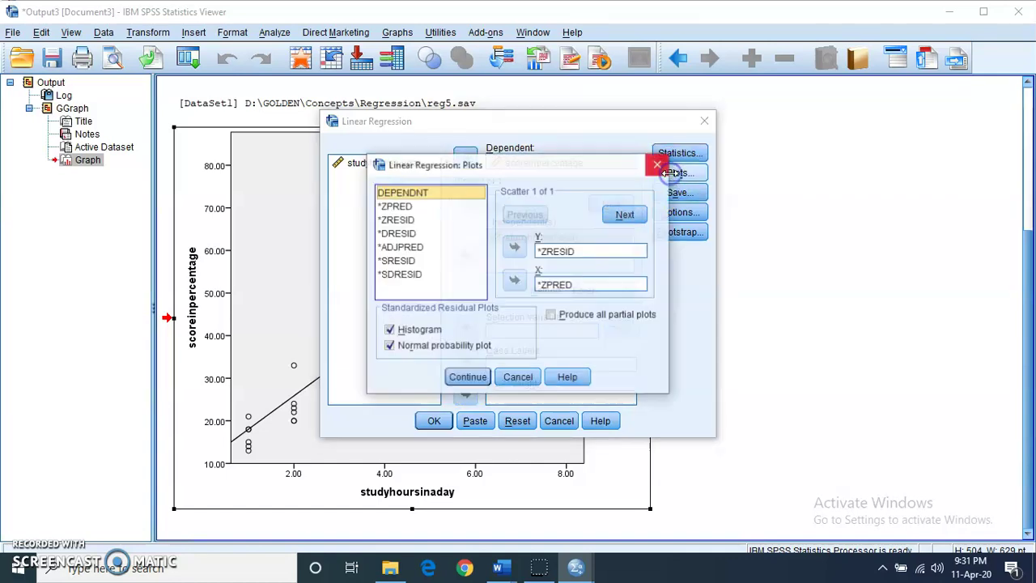
click(550, 251)
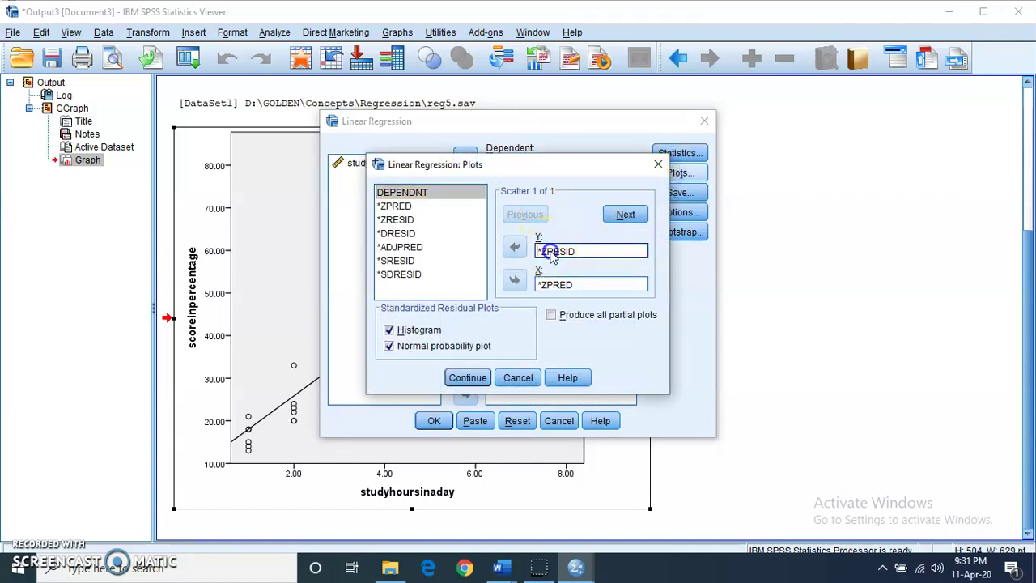
click(514, 247)
click(556, 288)
click(515, 280)
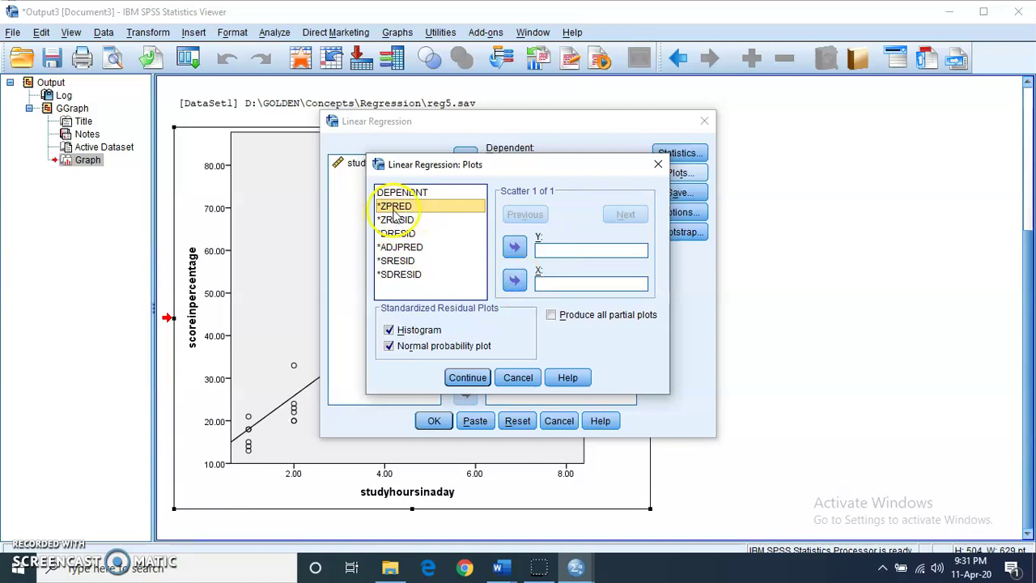
Set the residual scatter plot to *ZRESID on Y and *ZPRED on X.
click(517, 282)
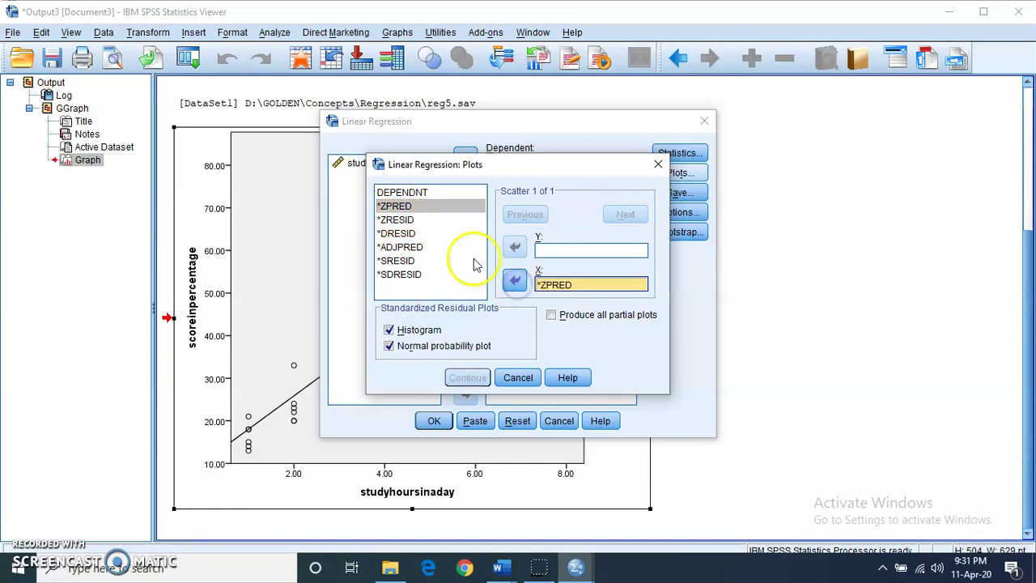
click(405, 220)
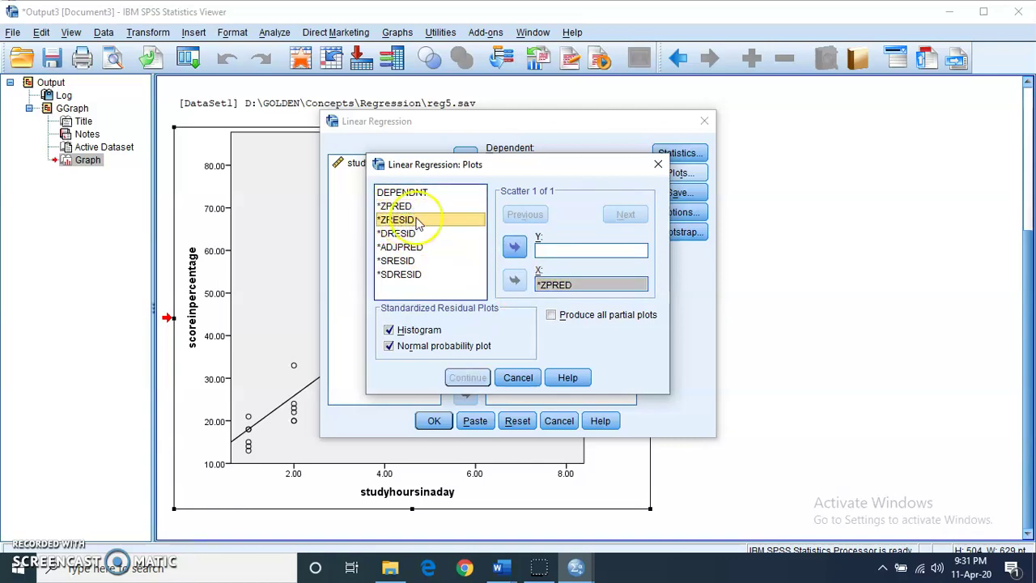
click(516, 249)
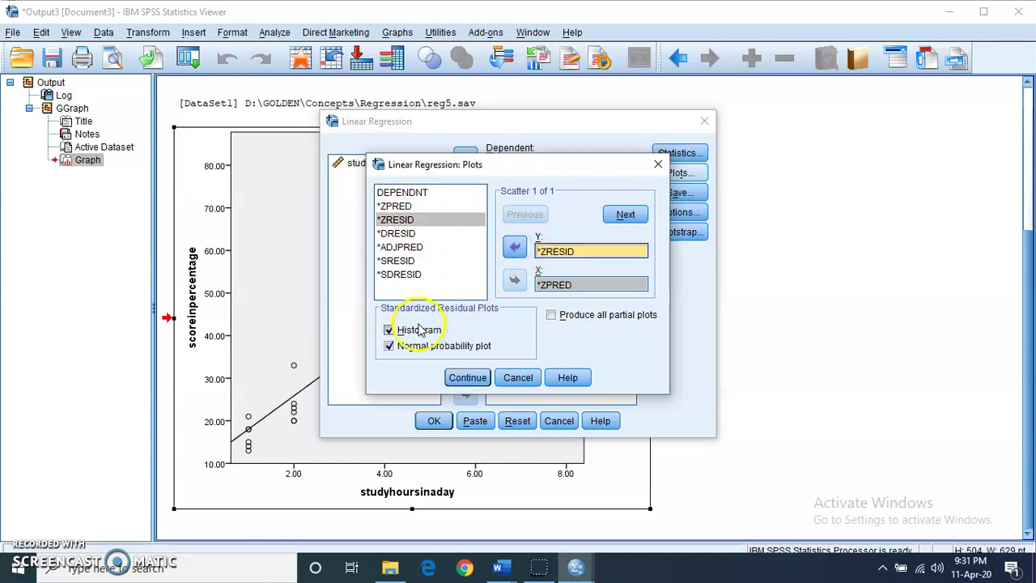
Include the Histogram and Normal probability plot of the standardized residuals and run the regression.
click(389, 331)
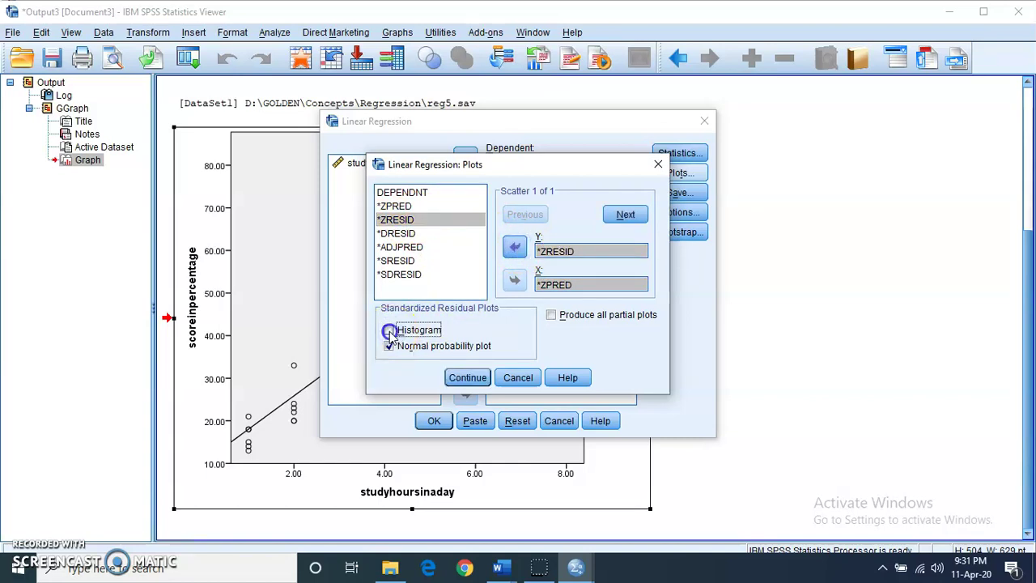
click(389, 346)
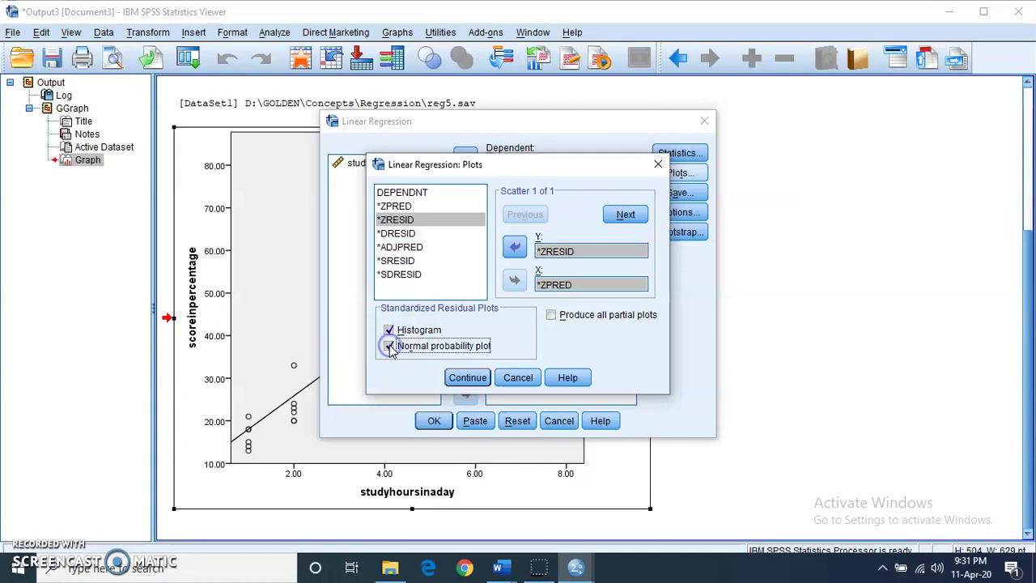
click(465, 378)
click(434, 422)
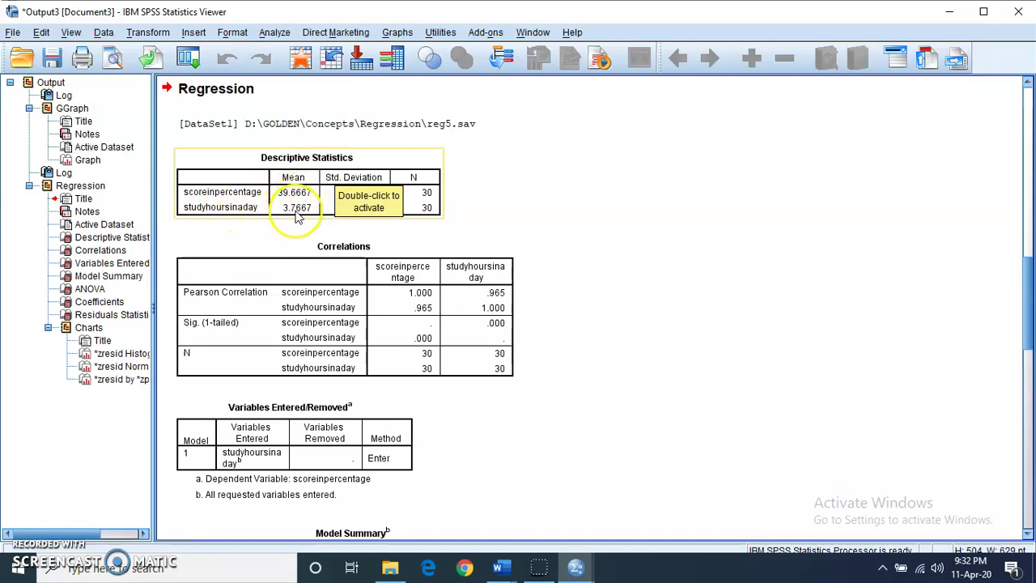
Examine the Descriptive Statistics and the Pearson correlation and significance in the Correlations table.
click(798, 334)
scroll(1030, 277, down, 3)
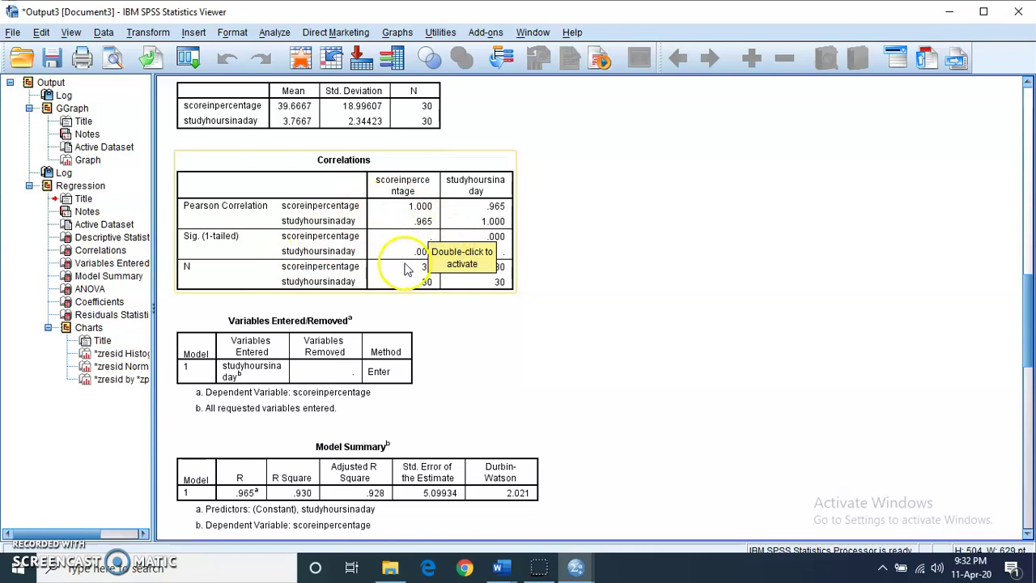
click(492, 249)
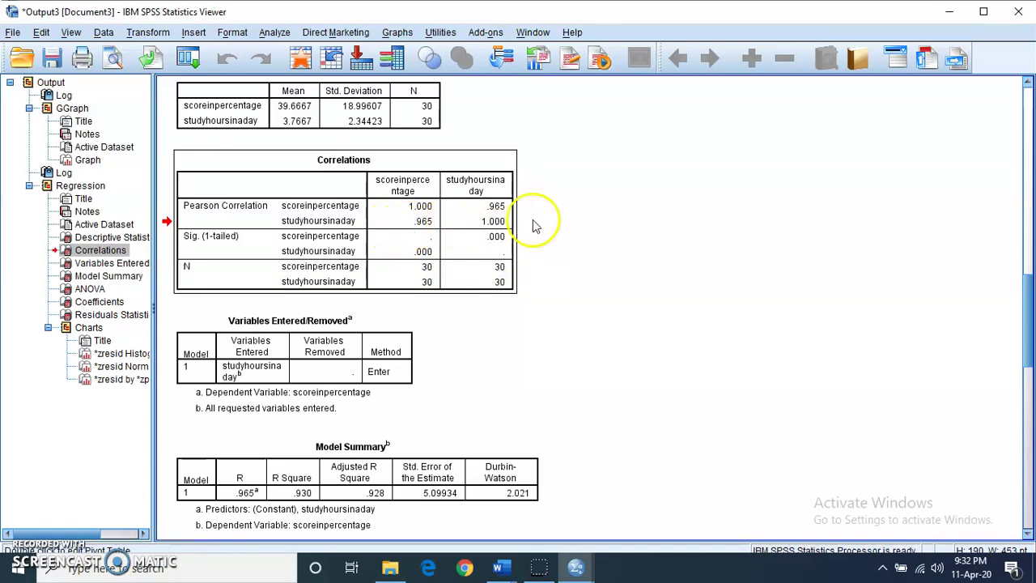
Examine the degrees of freedom, F value and significance in the regression's ANOVA table.
drag(1028, 278, 1028, 333)
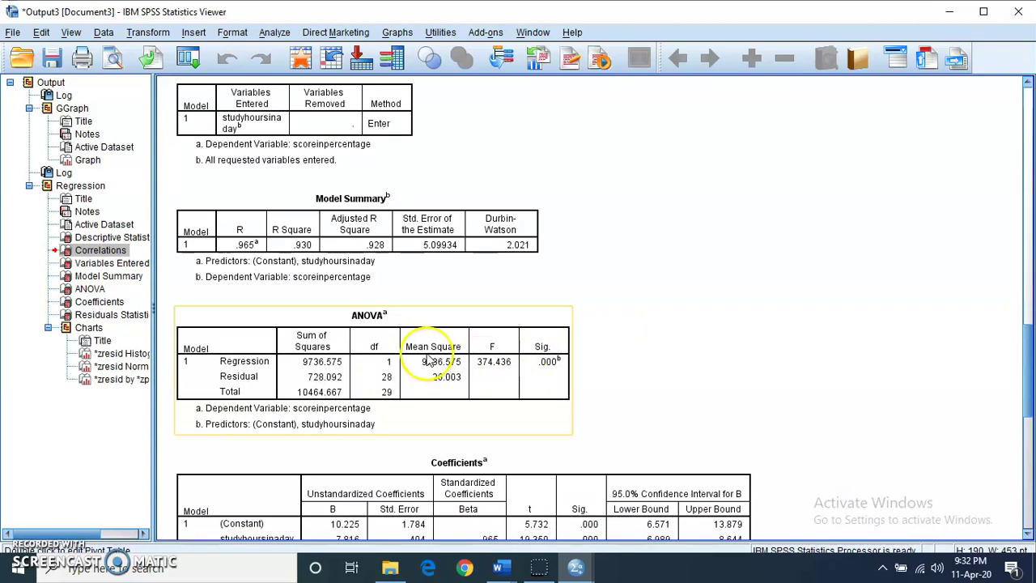
click(407, 306)
click(416, 330)
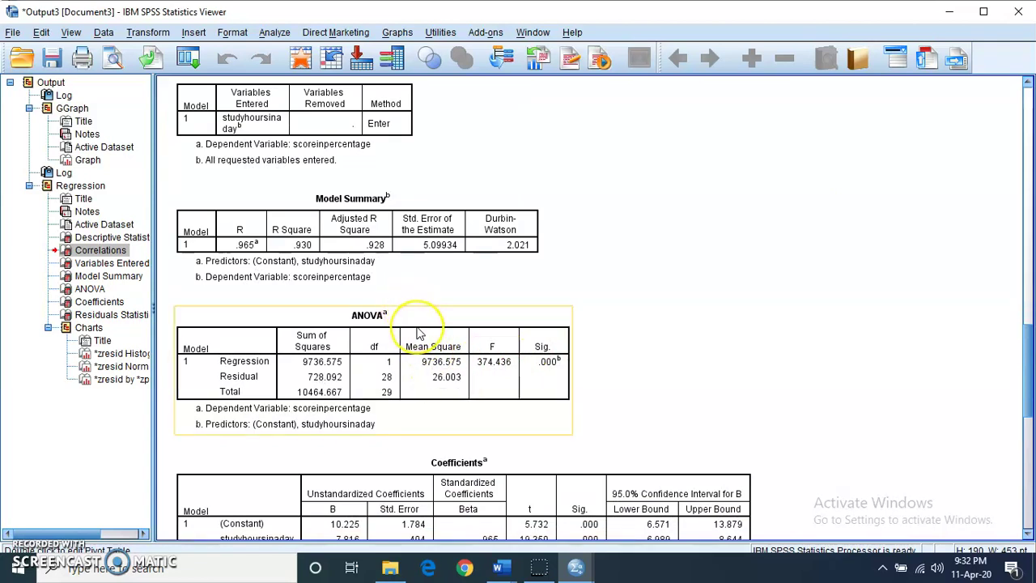
click(551, 373)
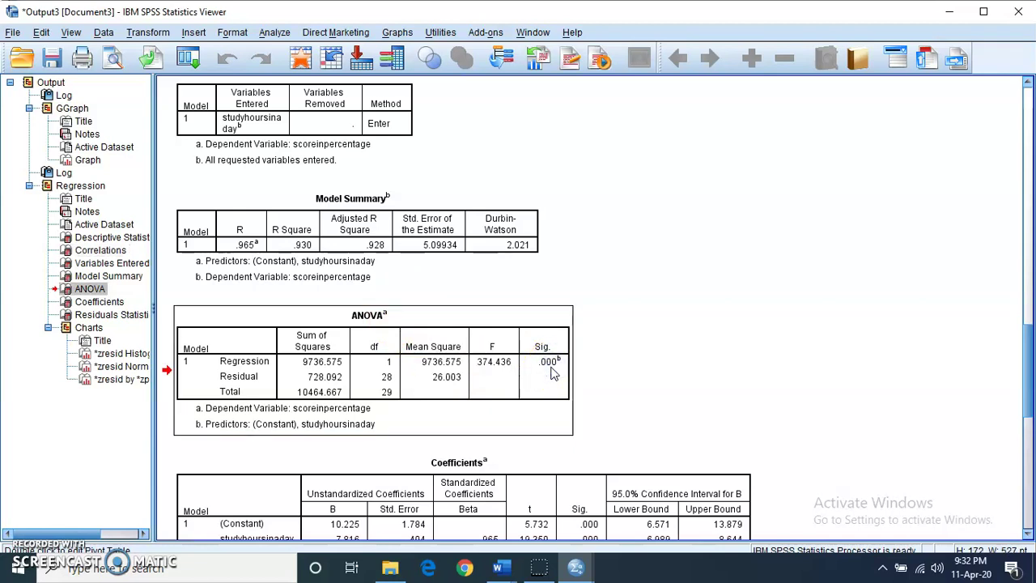
click(556, 371)
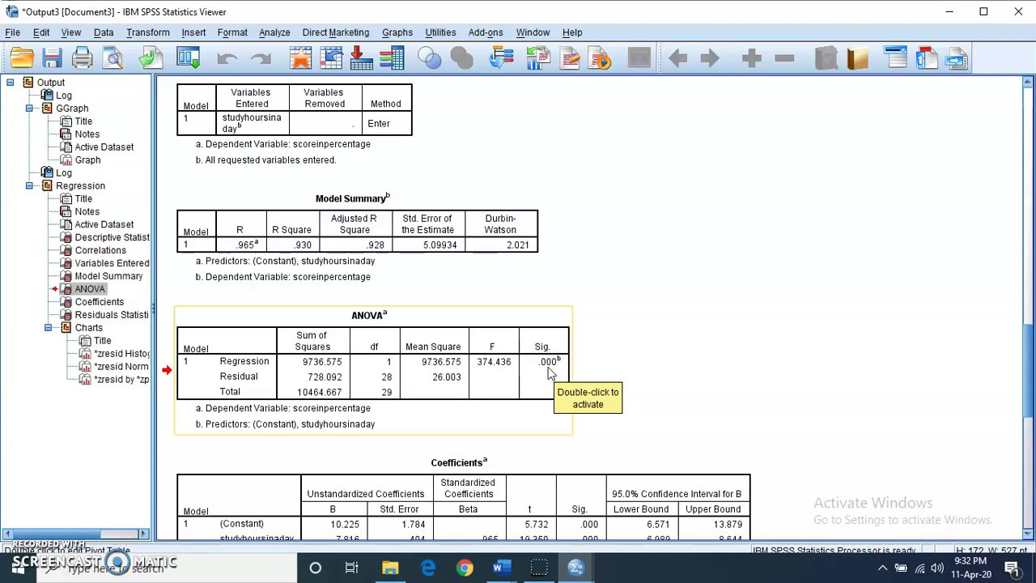
drag(416, 381, 374, 384)
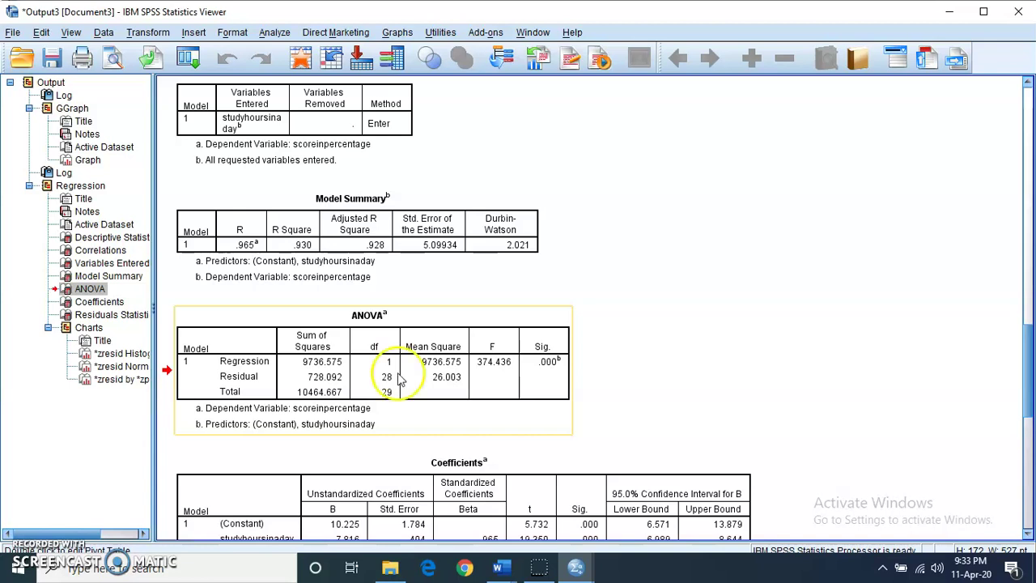
click(549, 364)
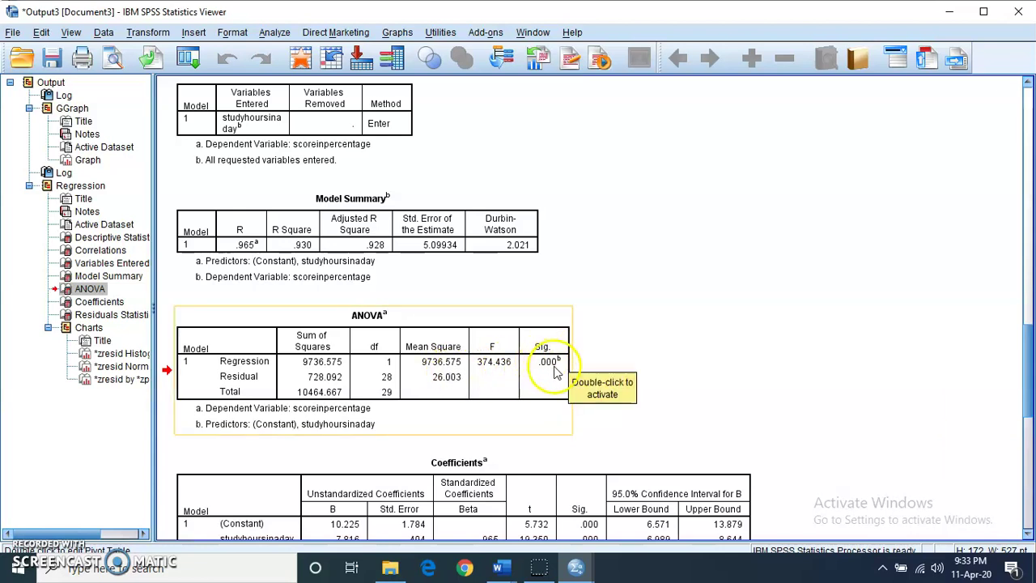
Check the R Square and Durbin-Watson values in the Model Summary table.
drag(1028, 374, 1027, 340)
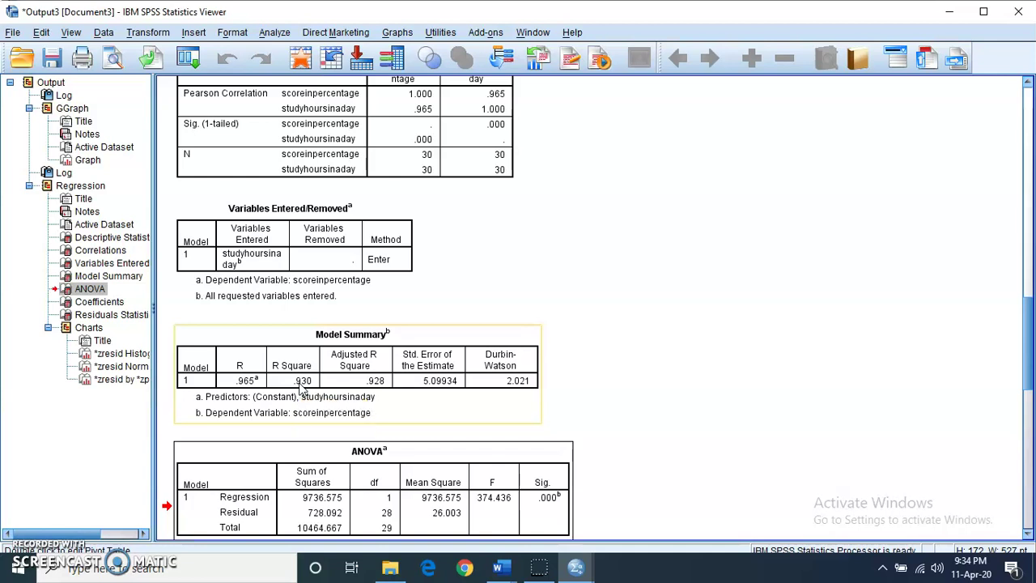
click(515, 379)
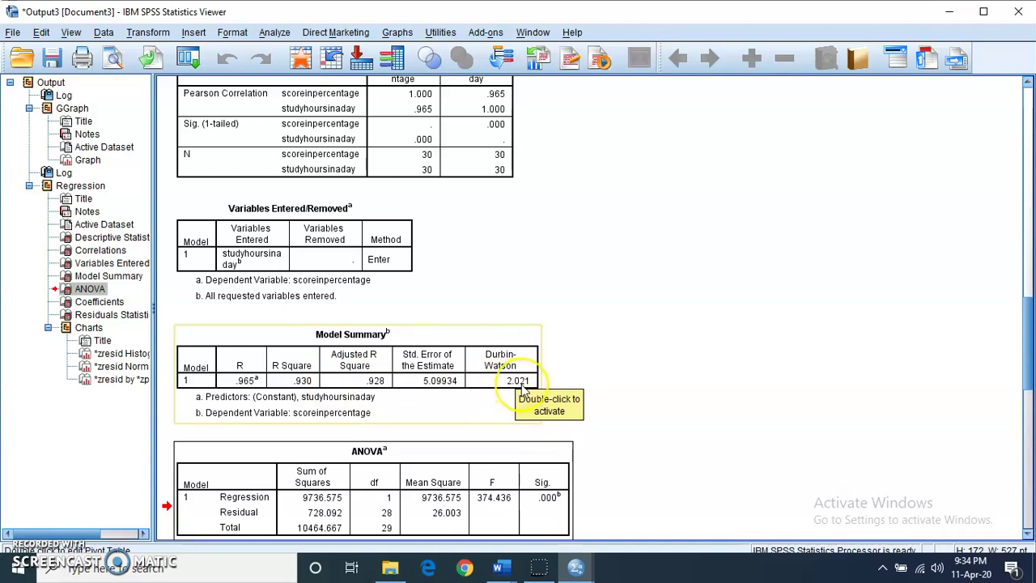
click(520, 389)
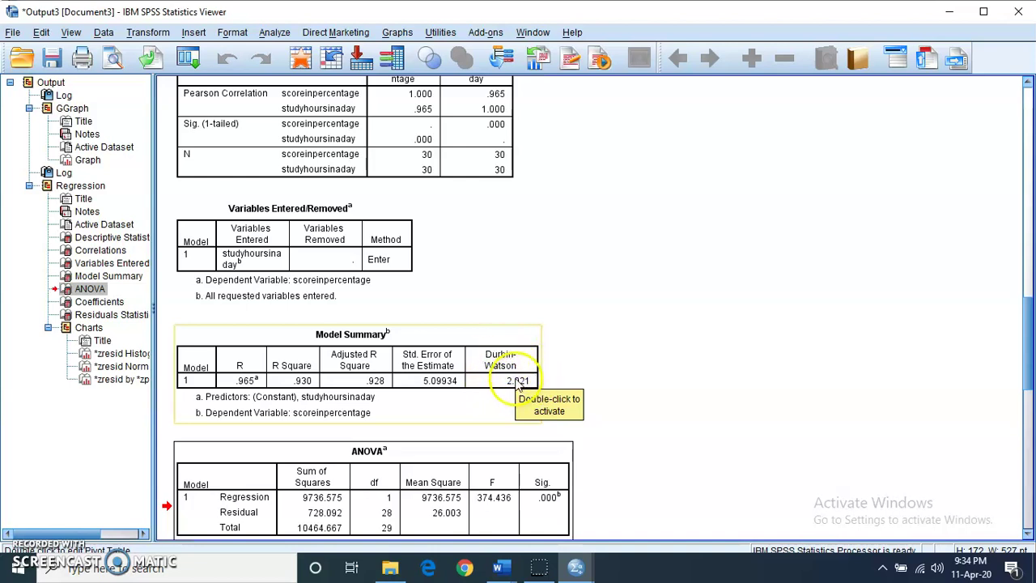
Examine the unstandardized B, t and significance values for the constant and studyhoursinaday in the Coefficients table.
drag(1029, 340, 1030, 376)
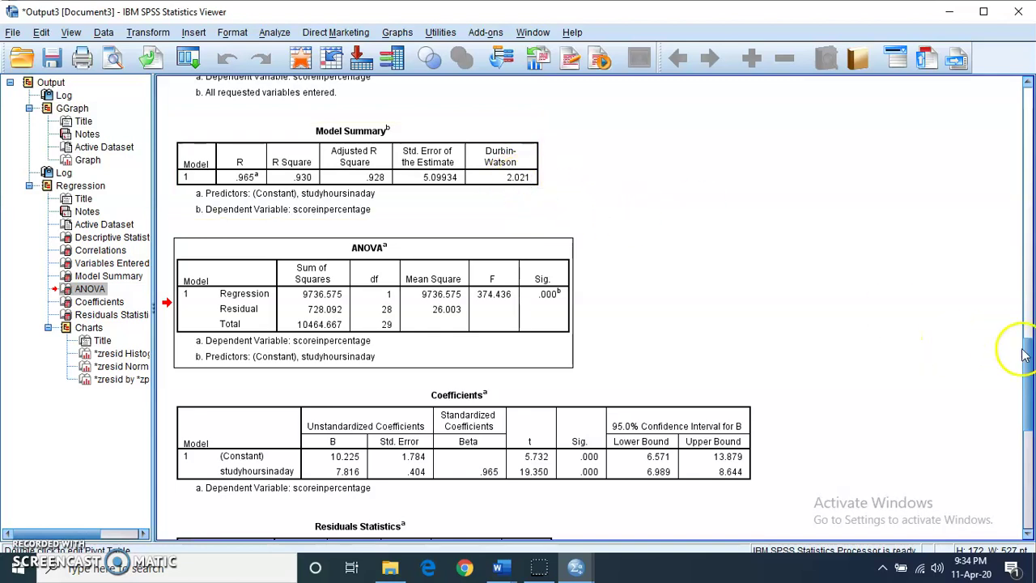
drag(1028, 344, 1028, 391)
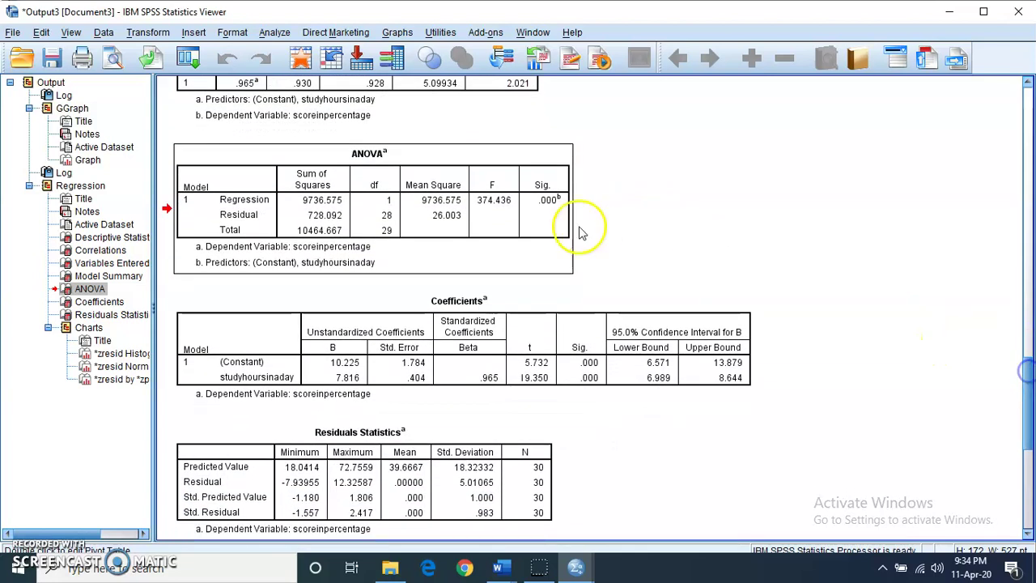
scroll(1021, 389, down, 3)
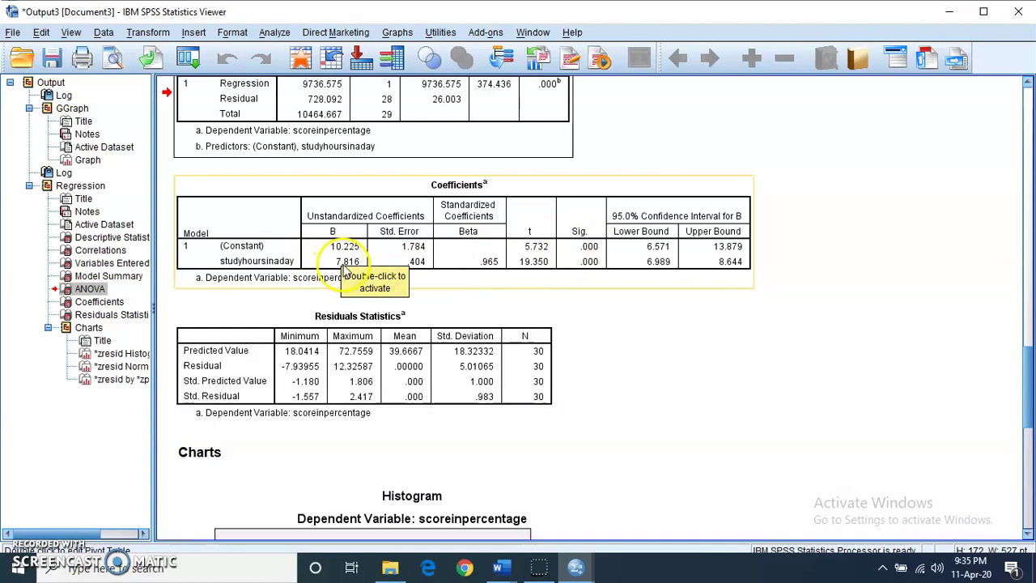
click(582, 264)
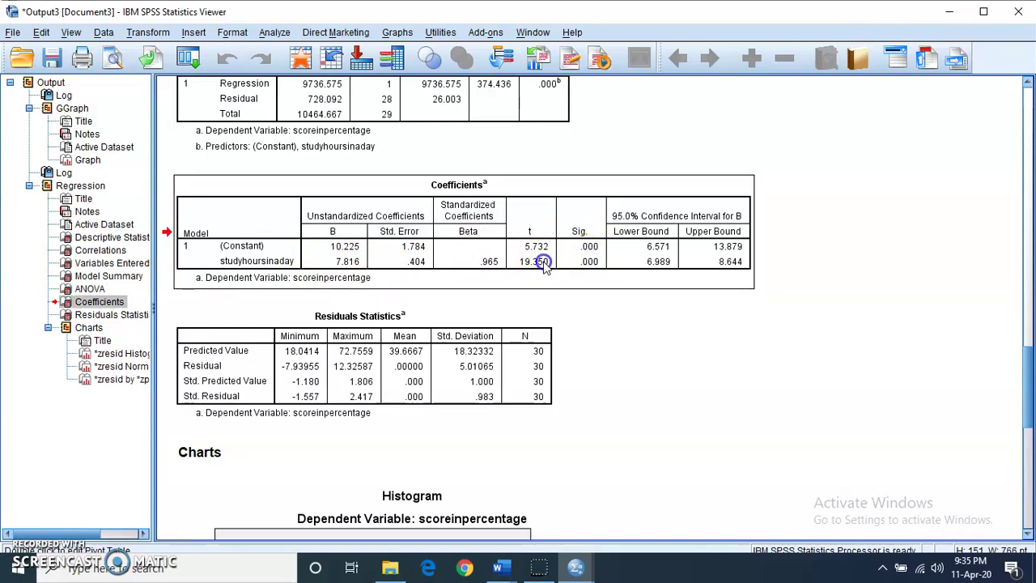
double_click(545, 267)
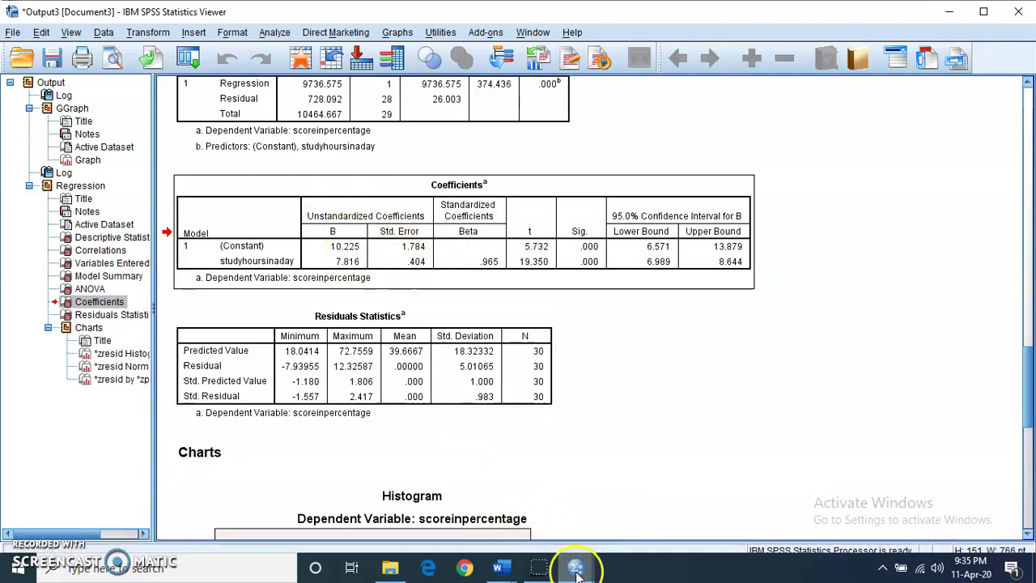
Switch to Document2 in Word and highlight the constant 10.225 and the study hours coefficient 7.816 in the regression equation.
mouse_move(501, 568)
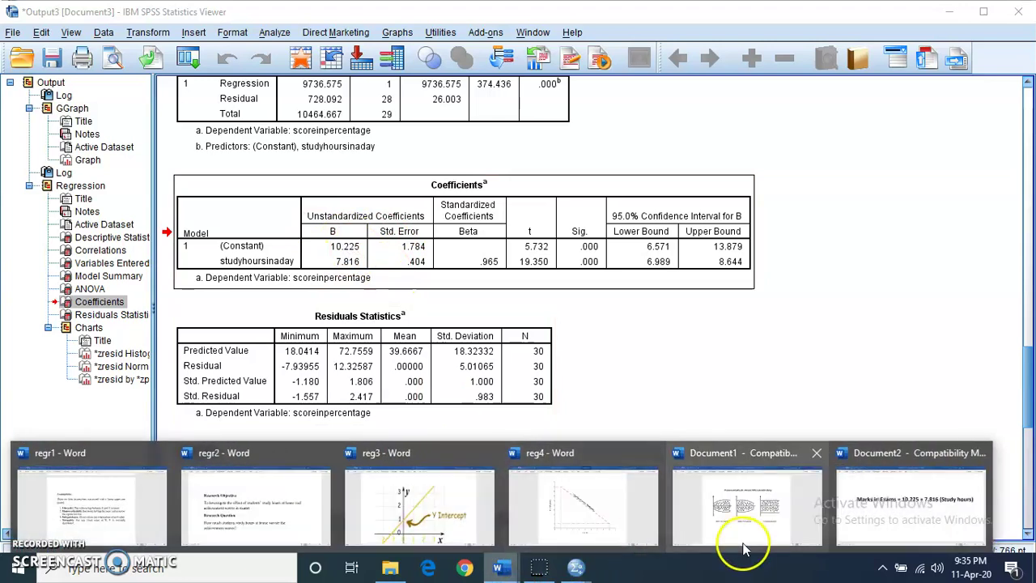
click(893, 520)
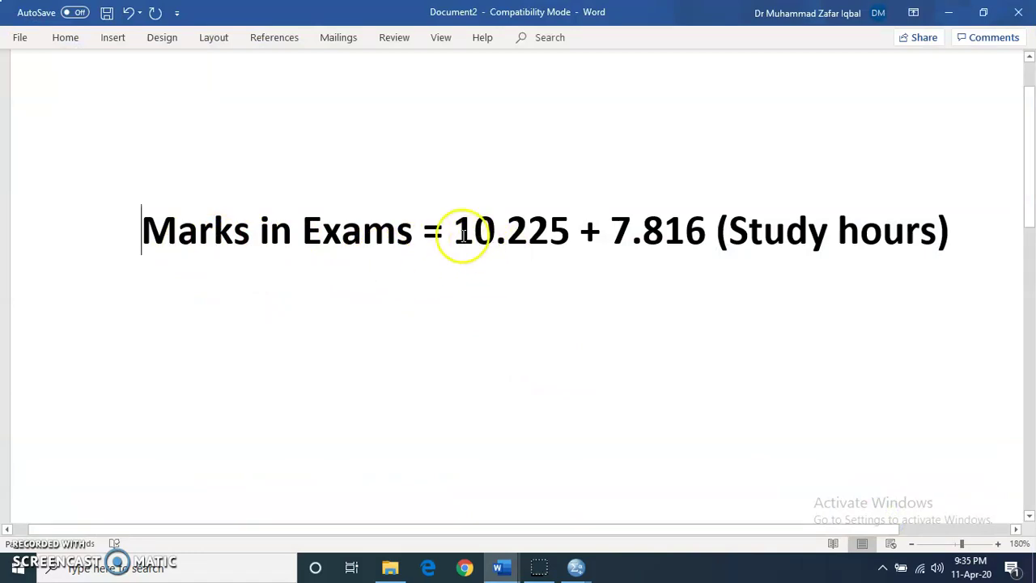
drag(458, 231, 548, 242)
click(603, 247)
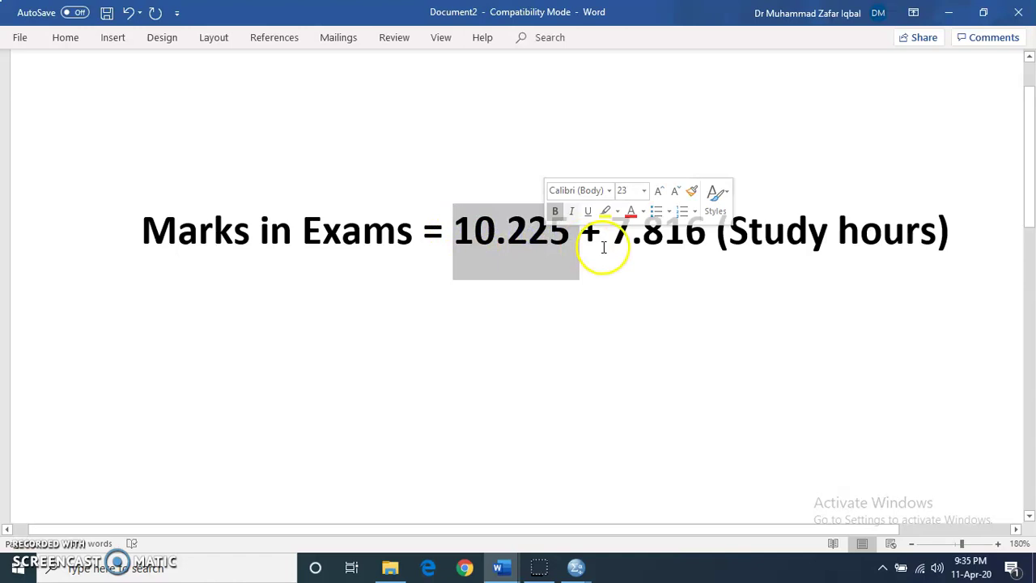
click(616, 231)
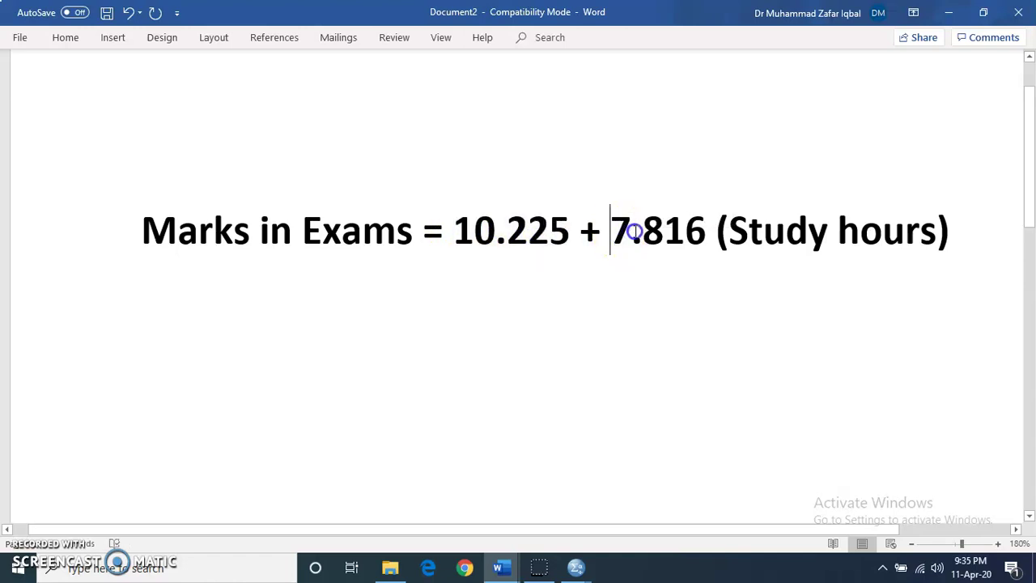
drag(634, 232, 699, 234)
click(819, 245)
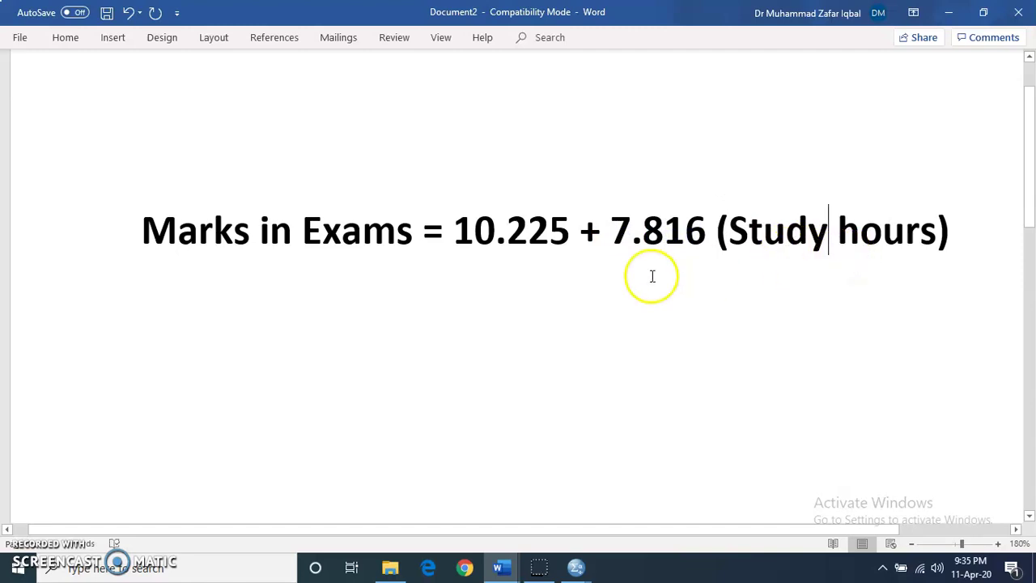
click(607, 231)
drag(607, 231, 694, 239)
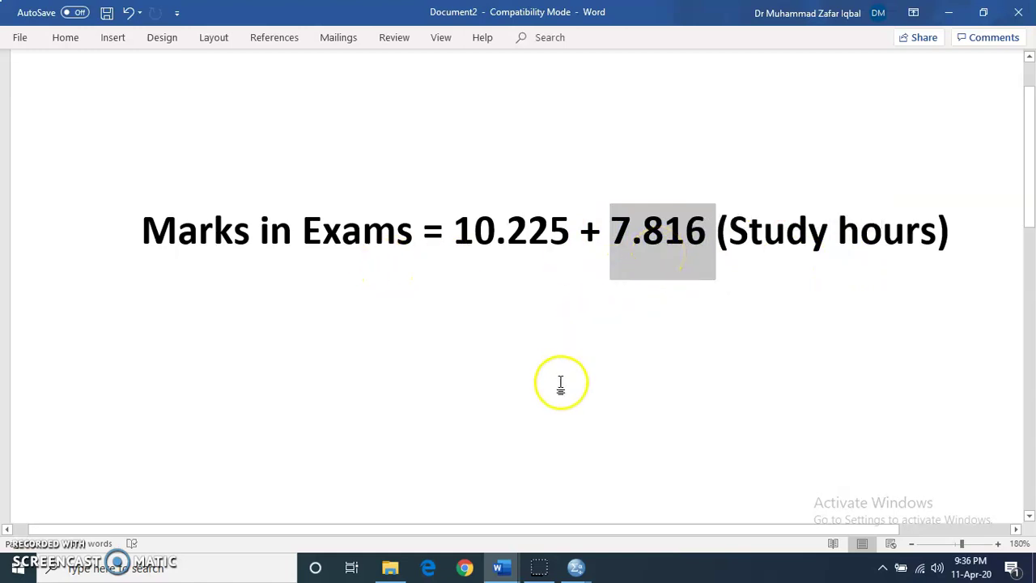
Return to the SPSS output and review the Residuals Statistics table.
click(576, 567)
click(628, 529)
click(485, 397)
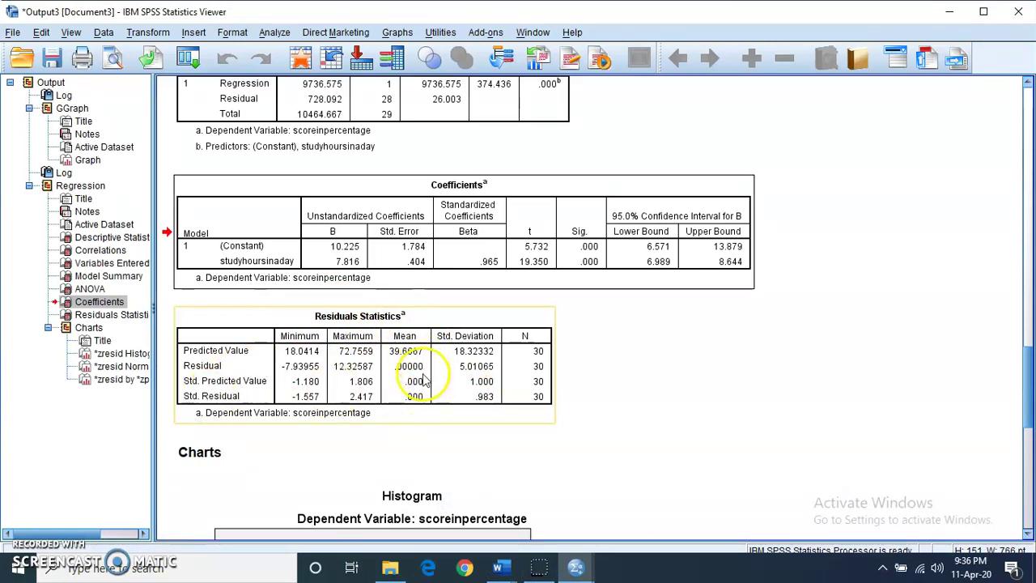
click(833, 351)
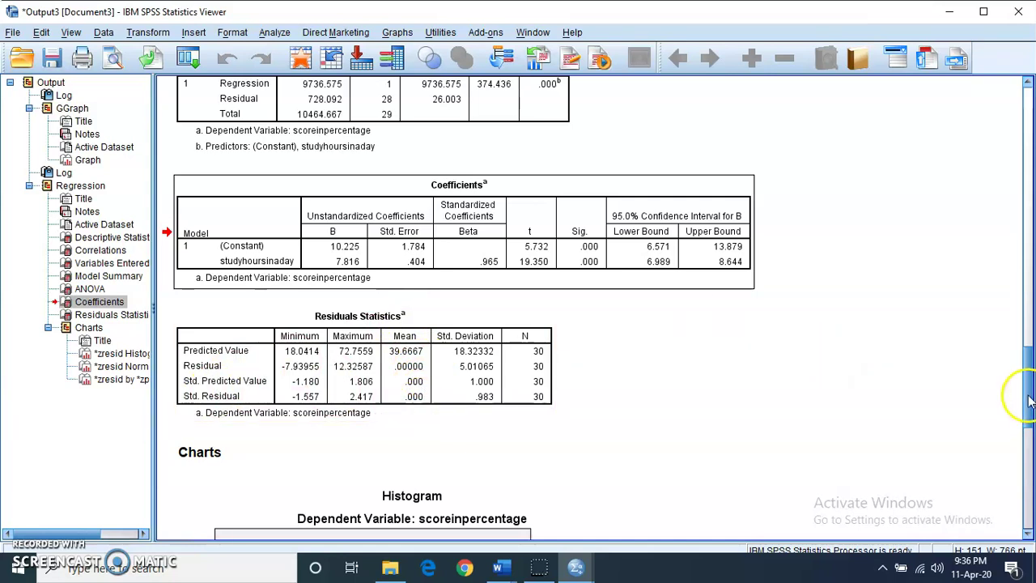
Inspect the histogram of the regression standardized residuals for normality.
scroll(1028, 391, down, 5)
click(544, 434)
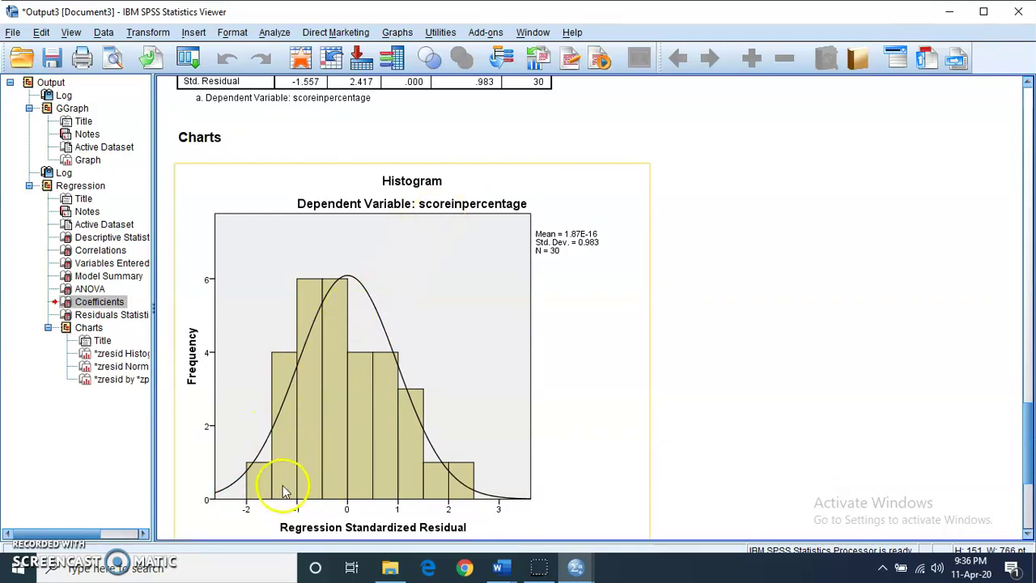
click(800, 380)
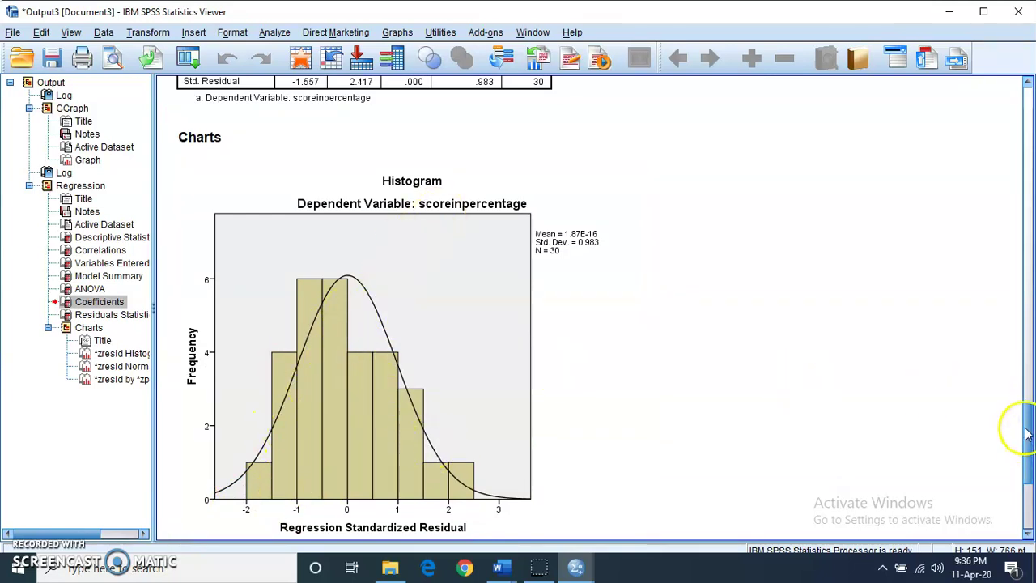
Inspect how closely the points follow the diagonal in the Normal P-P Plot of the standardized residuals.
mouse_move(1026, 448)
mouse_down()
mouse_move(1027, 482)
mouse_move(1028, 433)
mouse_up()
click(386, 334)
click(888, 328)
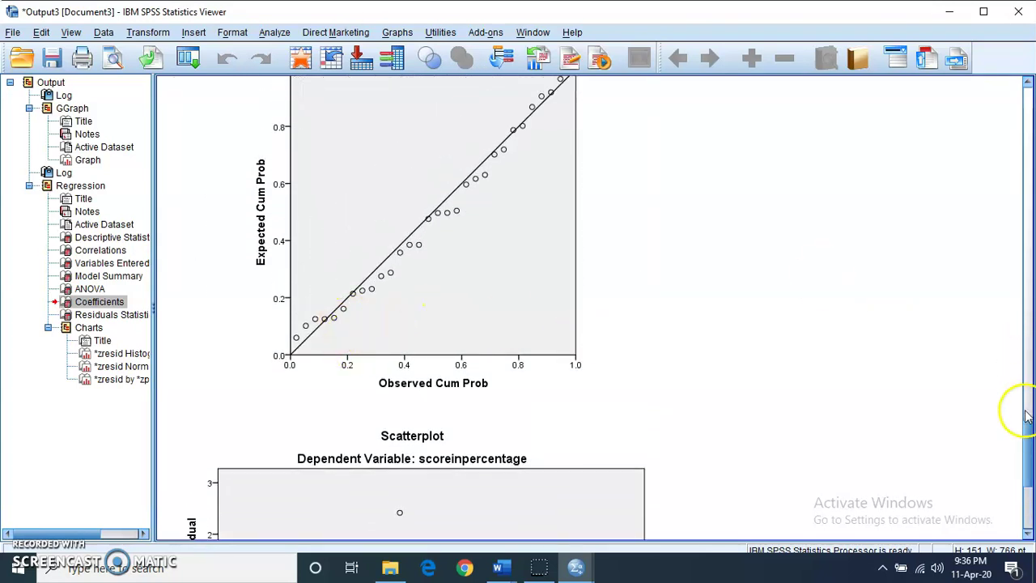
drag(1026, 440, 1028, 429)
click(526, 390)
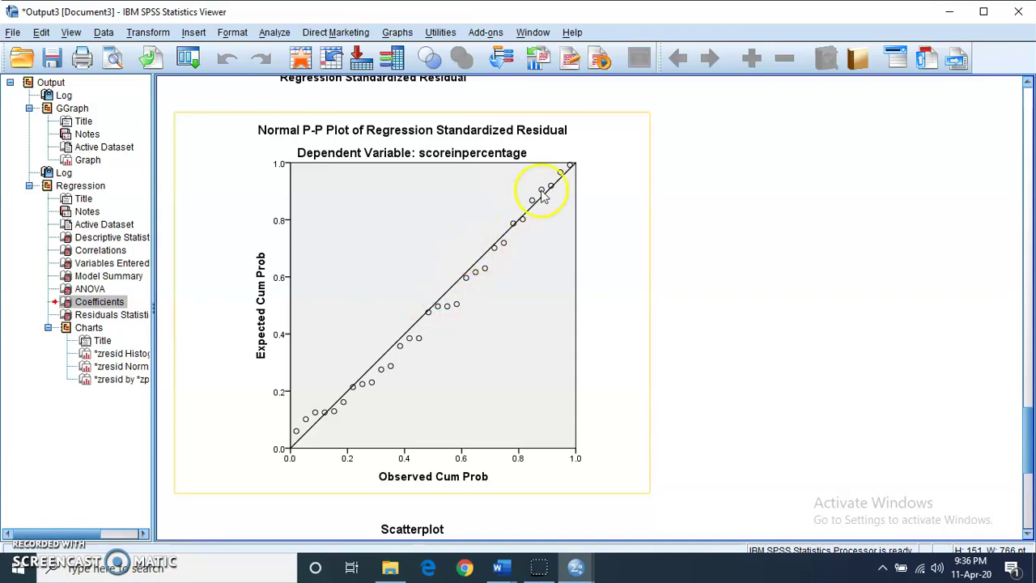
click(827, 360)
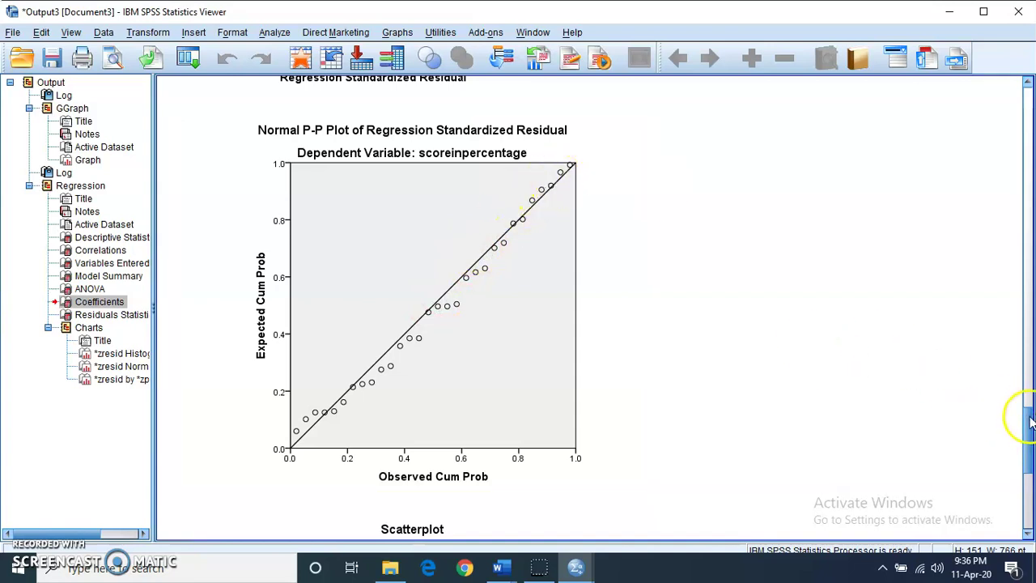
Add a linear fit line at total to the *zresid by *zpred scatterplot and close the Chart Editor.
drag(1029, 417, 1030, 472)
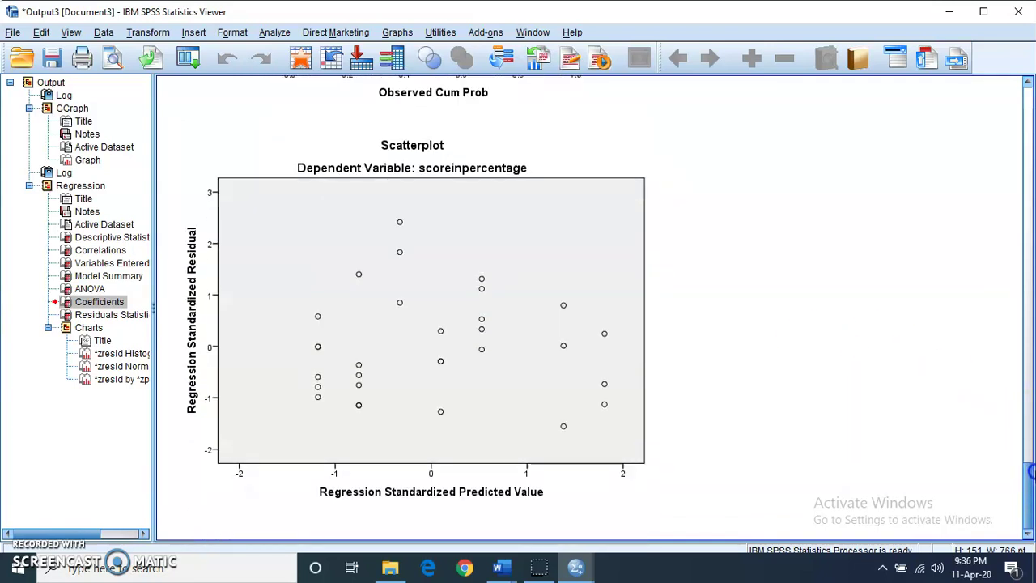
click(462, 429)
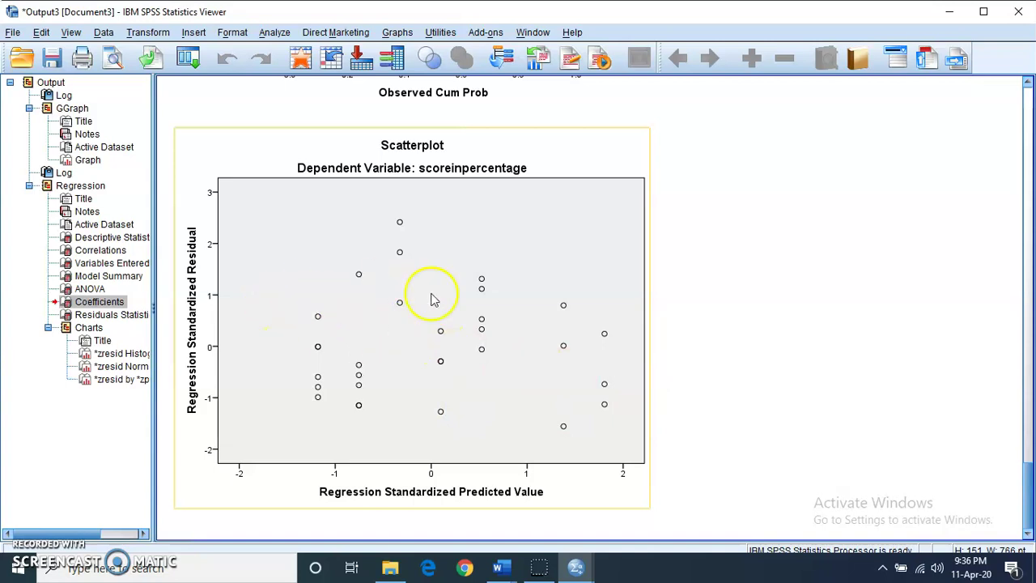
click(509, 309)
double_click(509, 308)
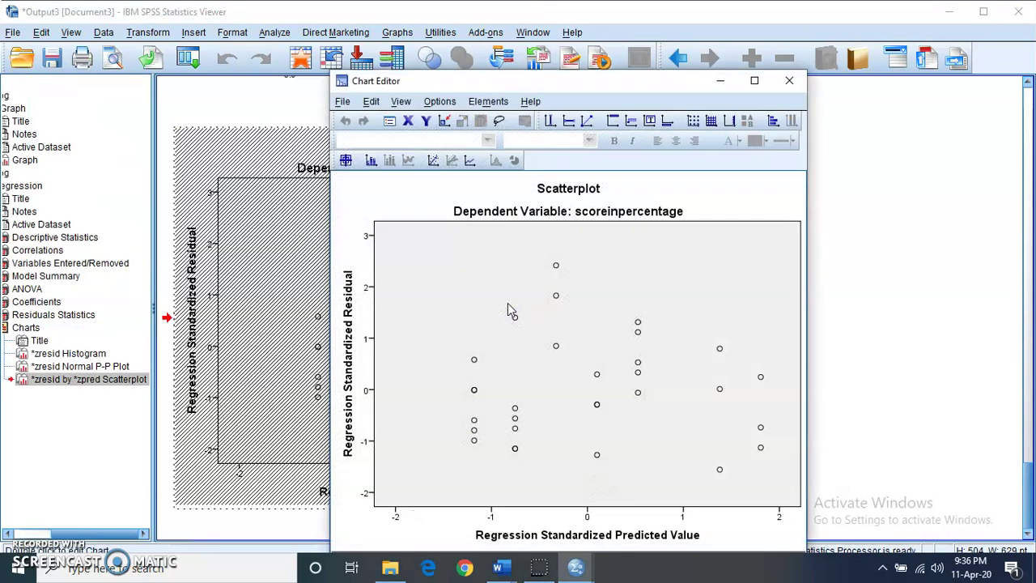
click(433, 161)
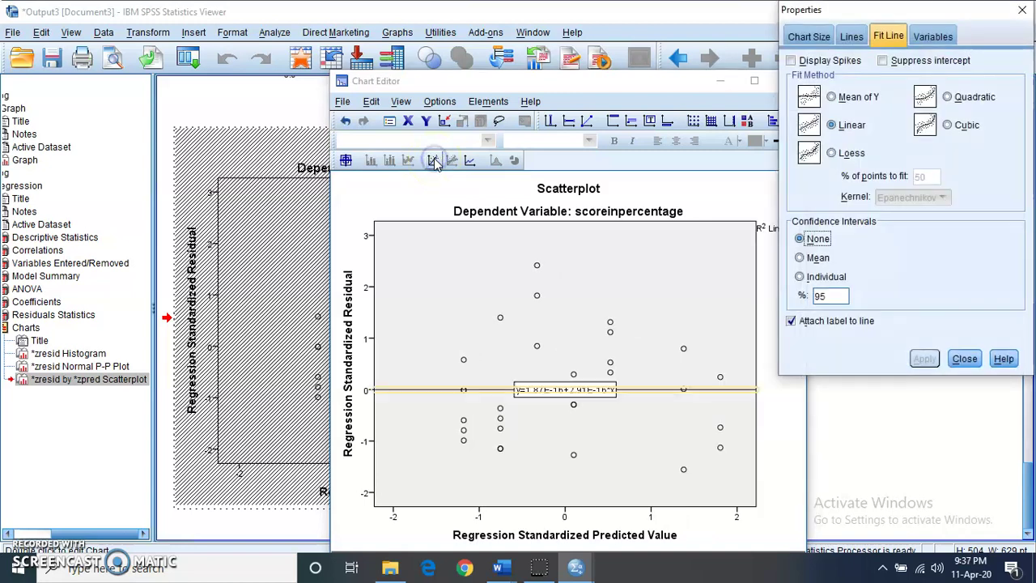
click(963, 359)
click(790, 82)
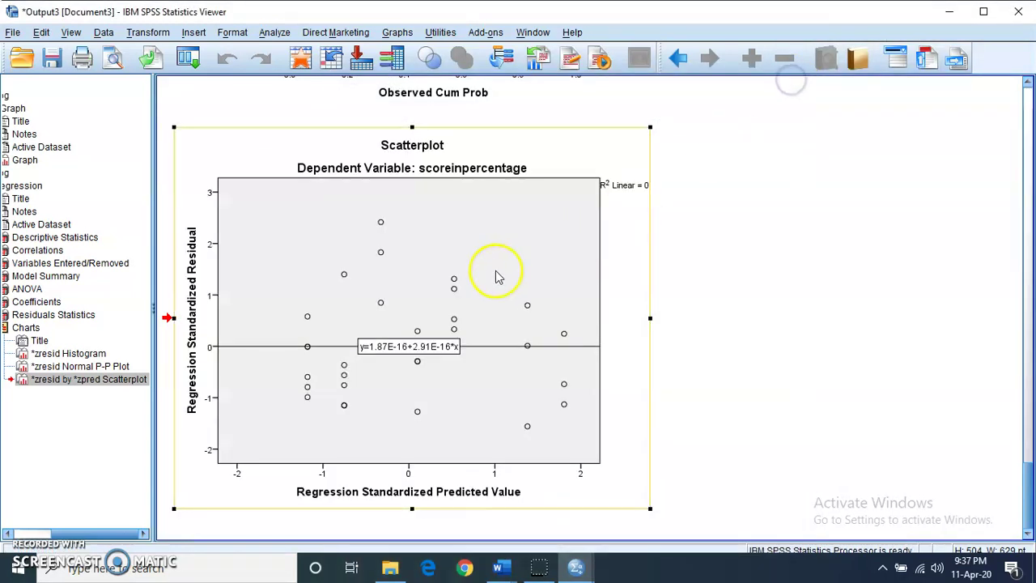